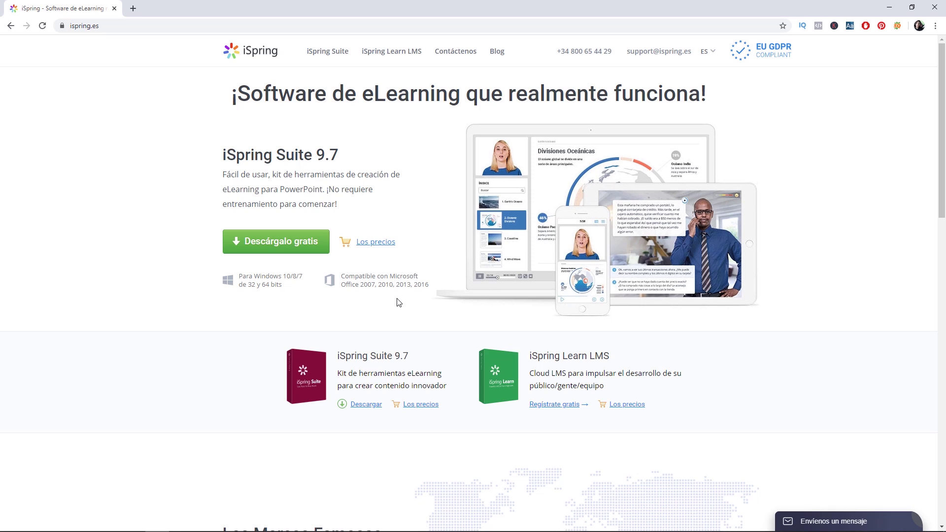
Browse the trial download form and Los precios page, then open the downloaded iSpring Suite 9.7 .msi.
left_click(276, 246)
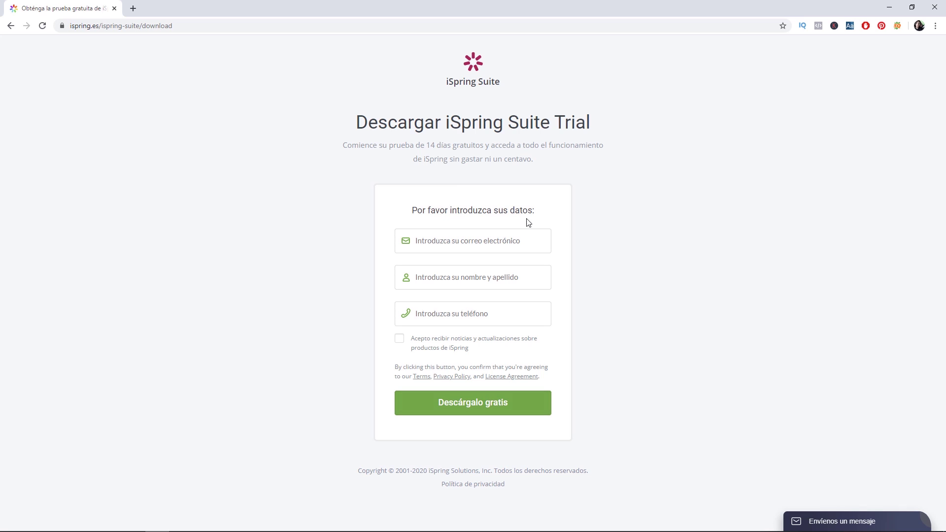
left_click(10, 25)
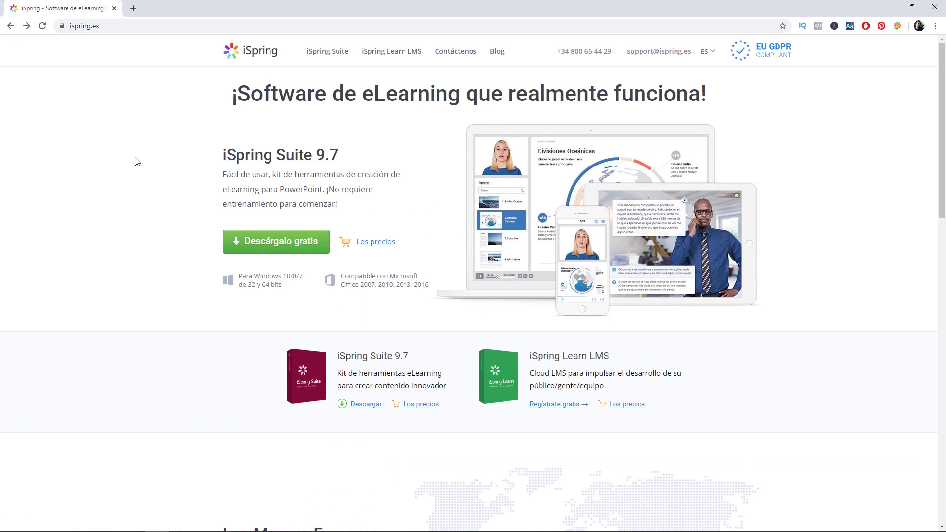
left_click(374, 244)
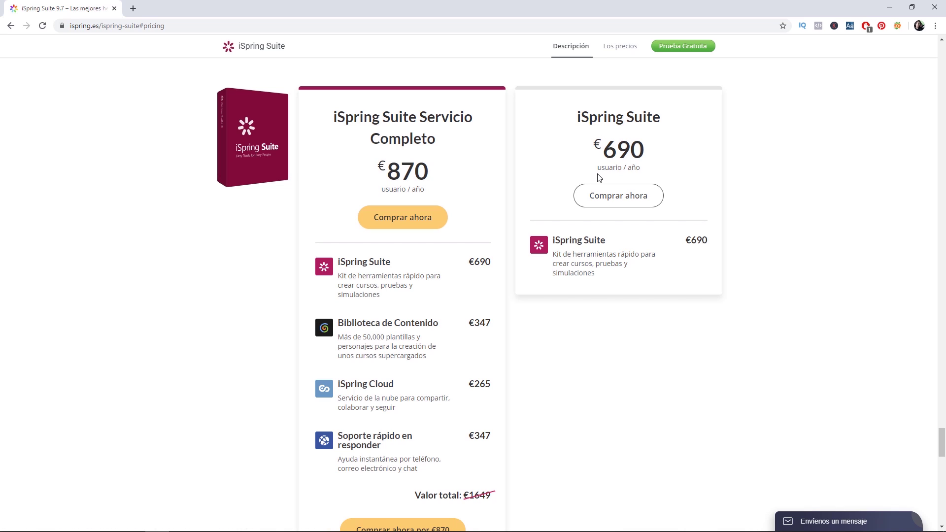
left_click_drag(599, 177, 641, 171)
left_click(628, 171)
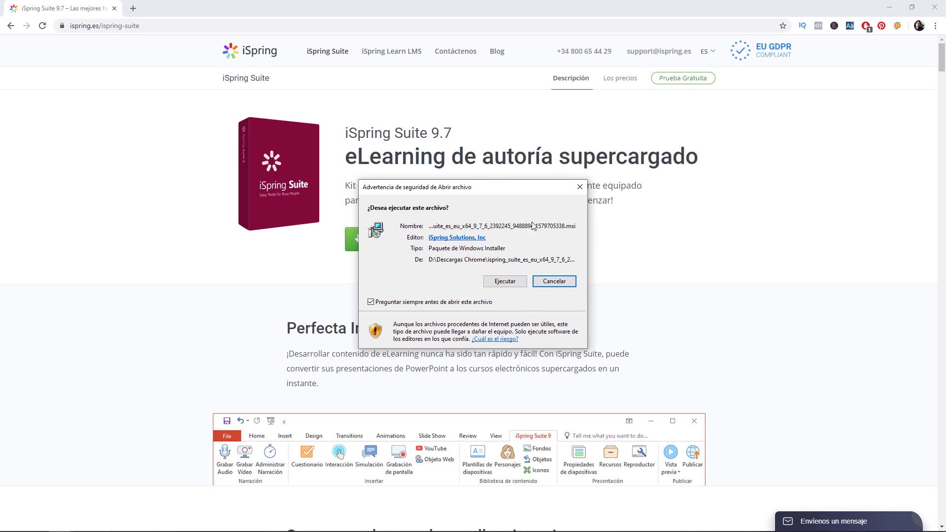
Run the installer, accept the licence terms and install iSpring Suite 9.
left_click(510, 285)
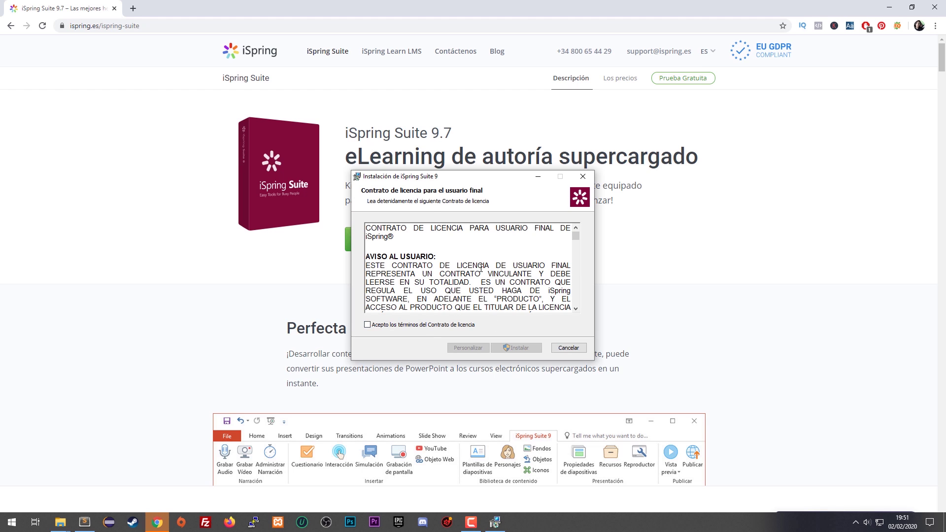
left_click_drag(576, 237, 580, 309)
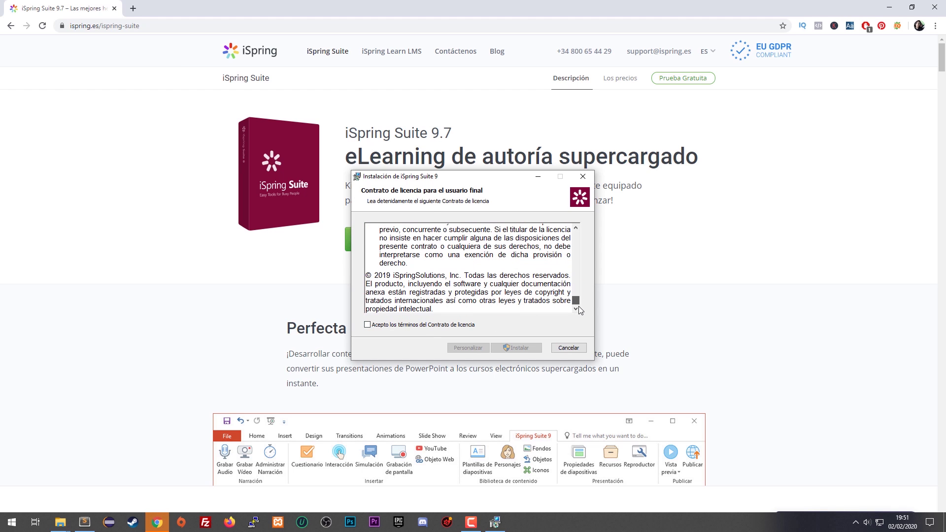
left_click(378, 327)
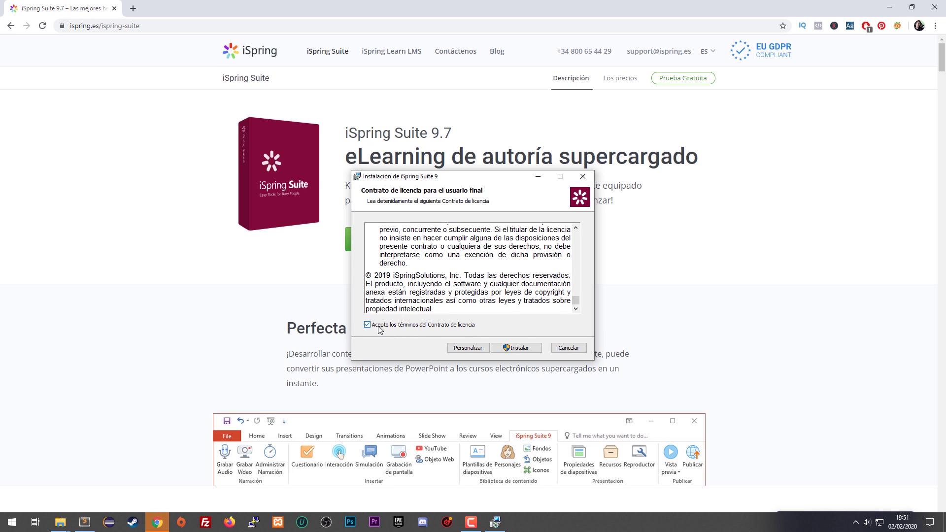
left_click(513, 349)
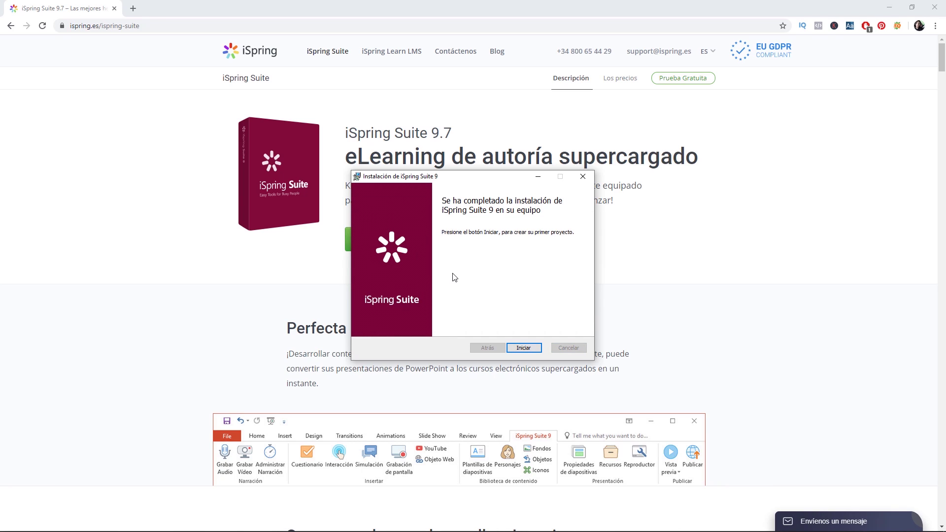
Launch iSpring Suite 9 and preview Cuestionarios, Interacciones, Simulación, Grabar pantalla and Libros, ending on Cursos.
left_click(523, 351)
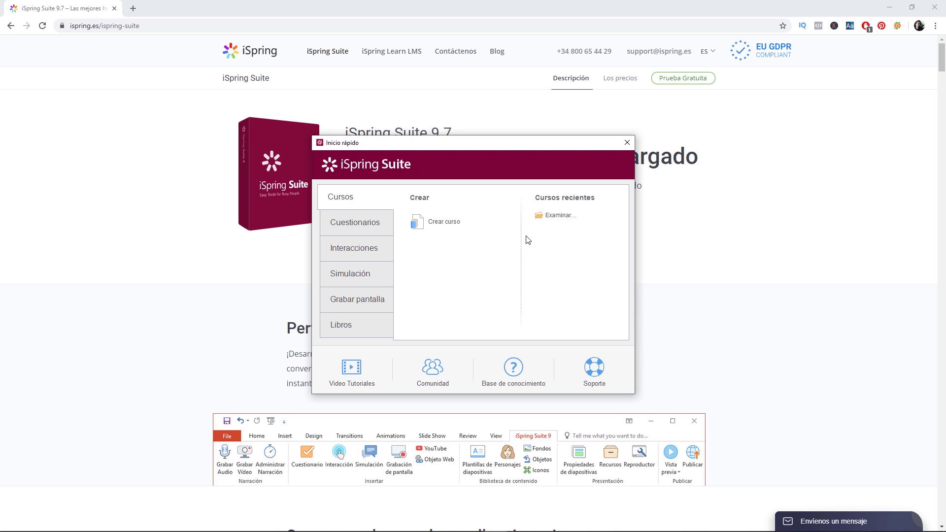
left_click(355, 227)
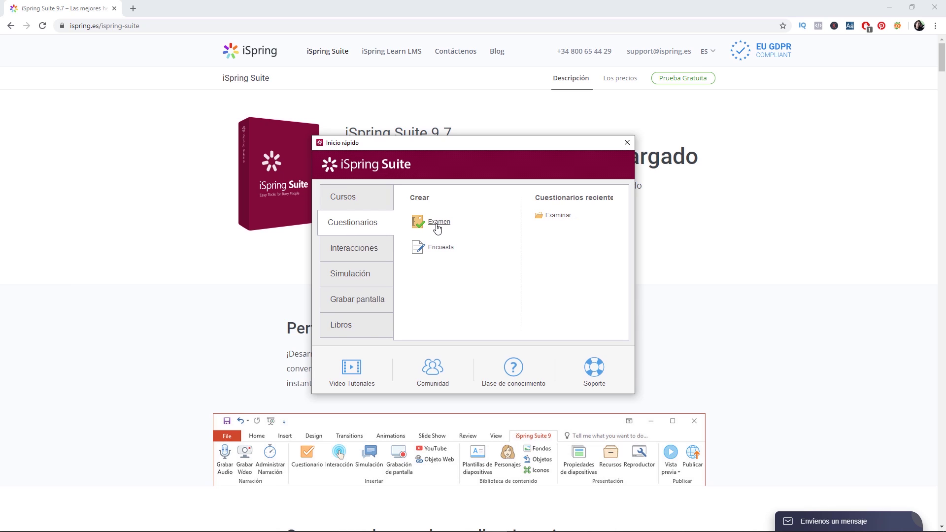
left_click(370, 257)
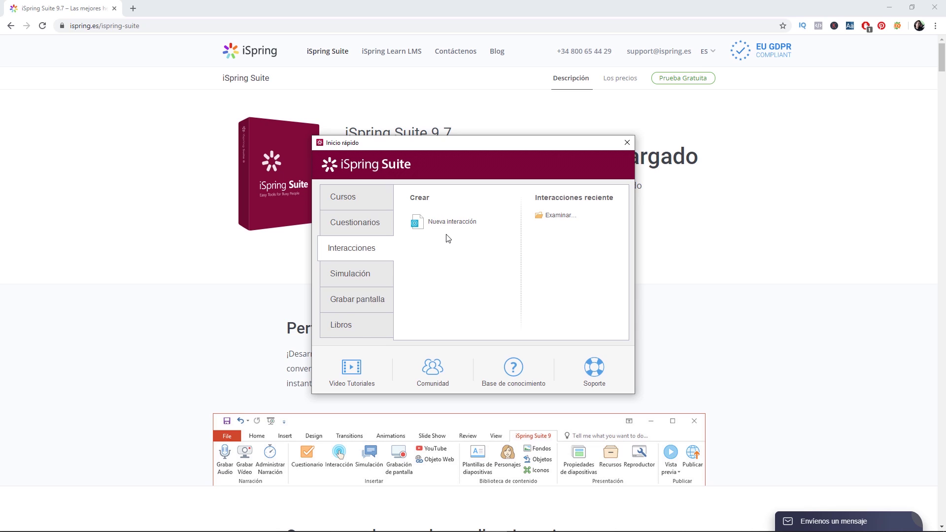
left_click(354, 275)
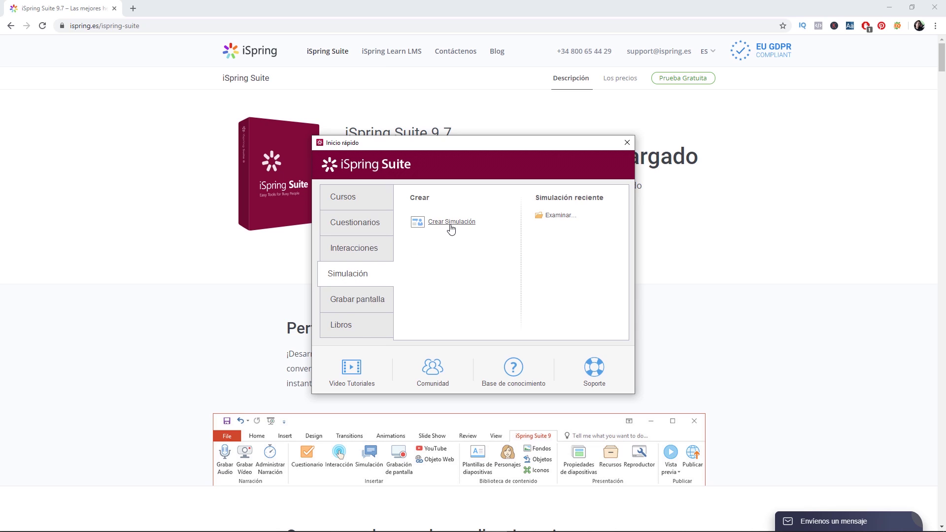
left_click(353, 302)
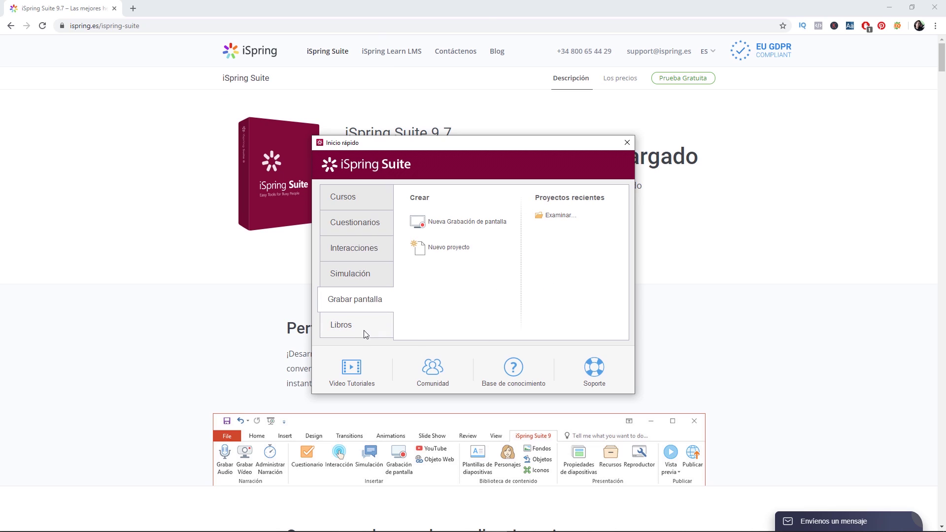
left_click(382, 329)
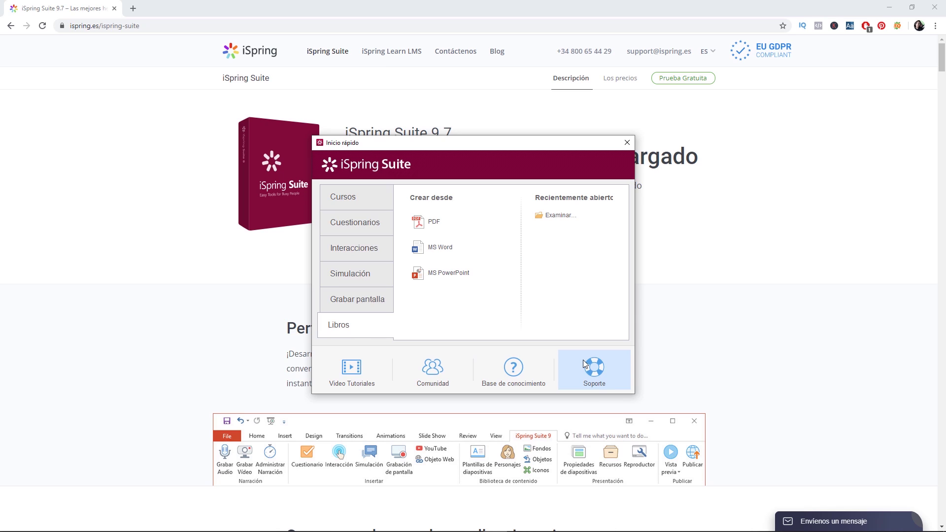
left_click(360, 204)
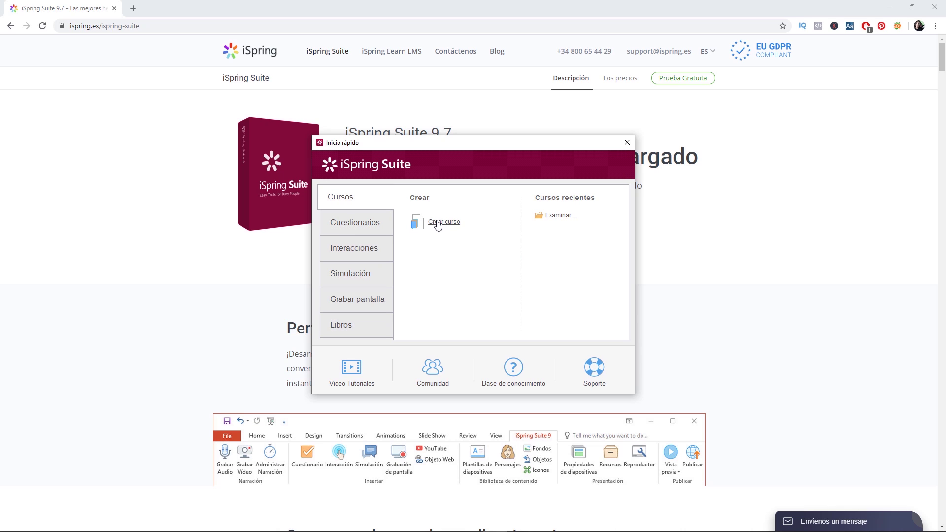
Create a new course, glance at the Diseño themes and return to the iSpring Suite 9 tools.
left_click(444, 223)
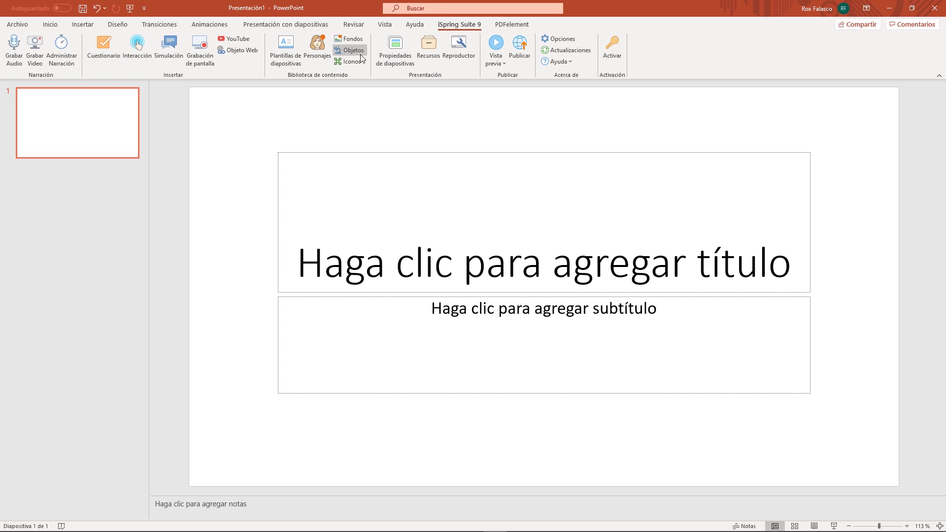
left_click(118, 26)
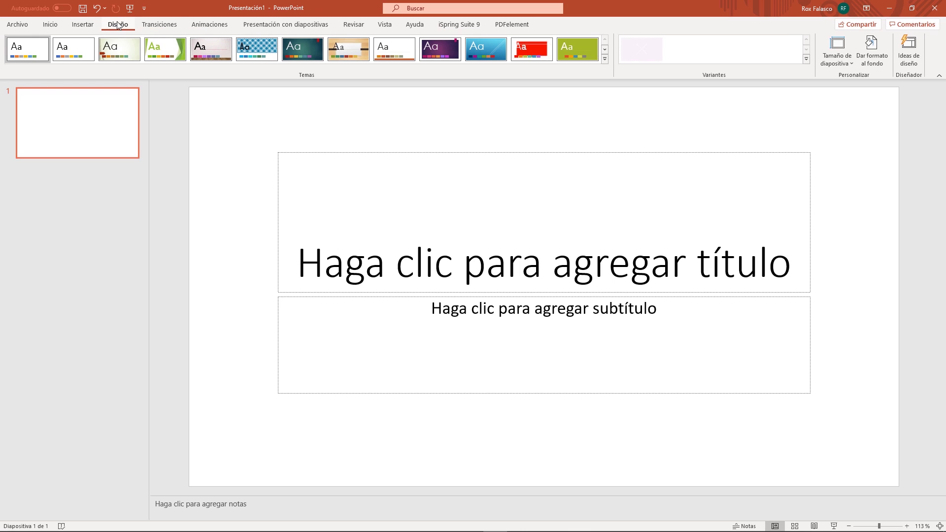
left_click(462, 26)
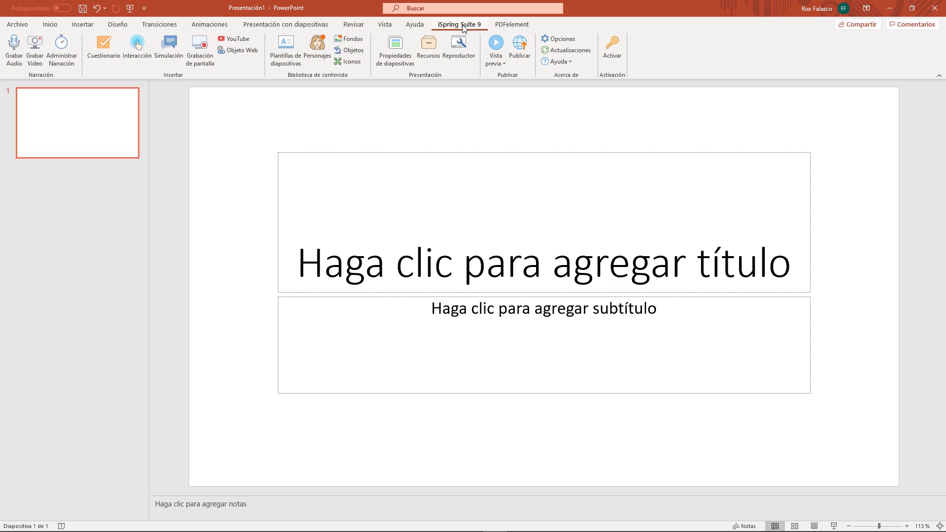
left_click(104, 50)
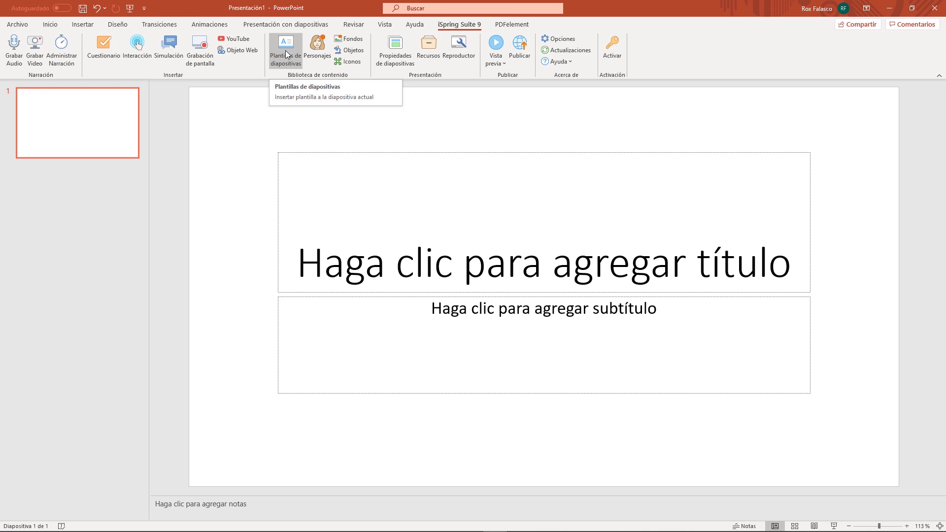
Insert the Concise 'Título del curso' template from the iSpring slide template library.
left_click(291, 56)
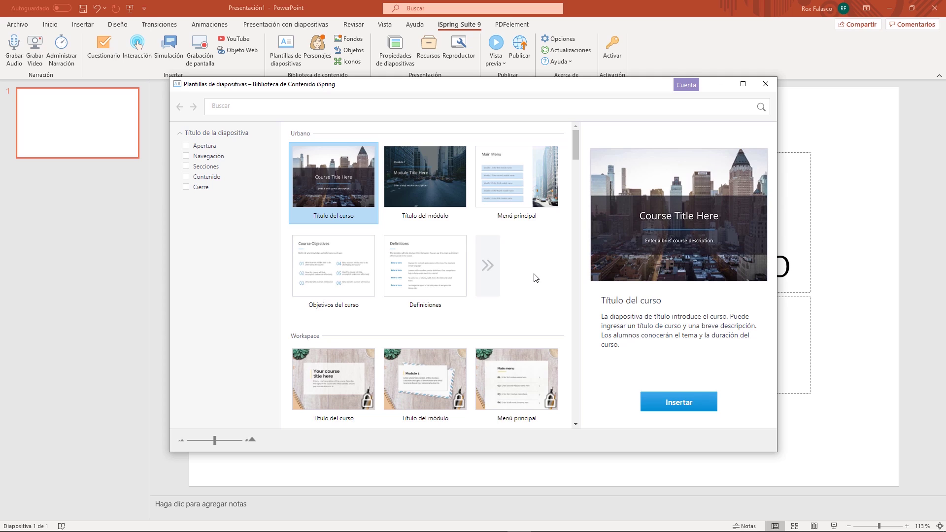
left_click_drag(576, 150, 576, 174)
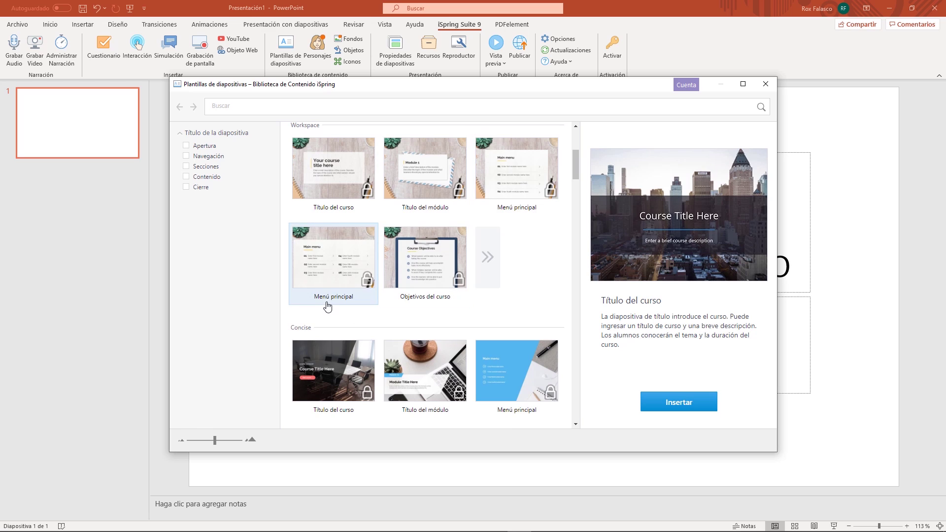
scroll(337, 285, "down", 2)
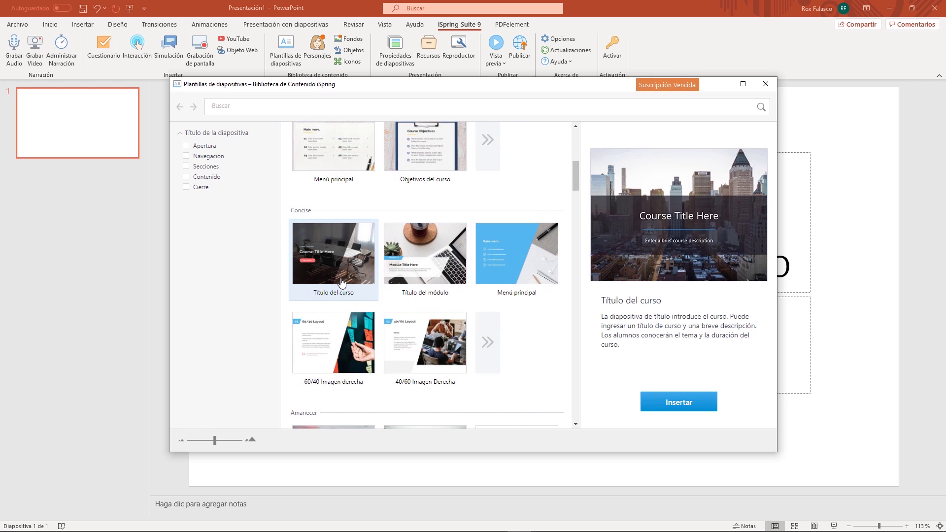
left_click(338, 284)
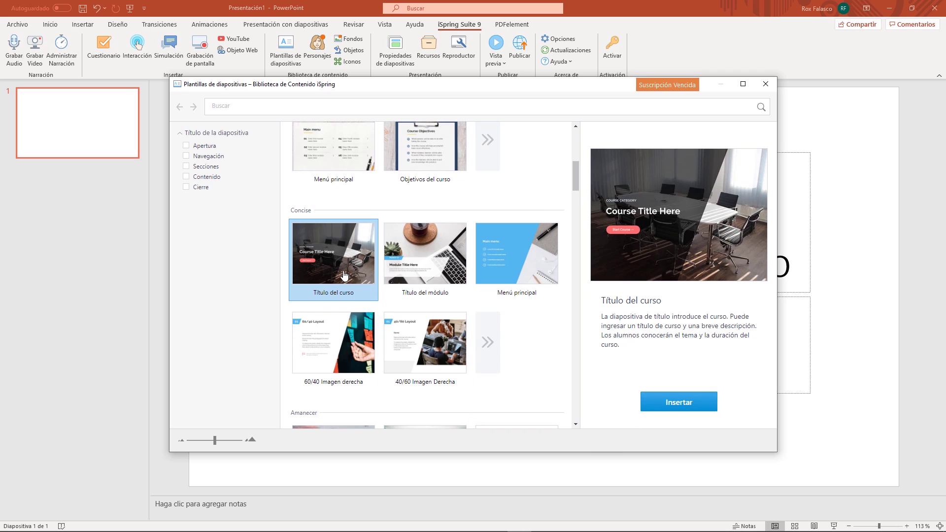
left_click(673, 403)
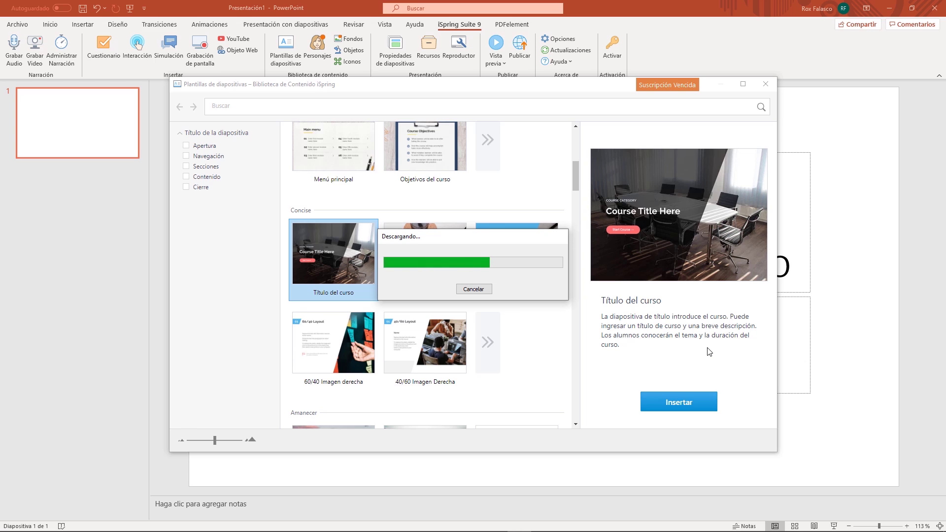
Delete the blank first slide and change the COURSE CATEGORY label to 'ELEARNING'.
right_click(92, 117)
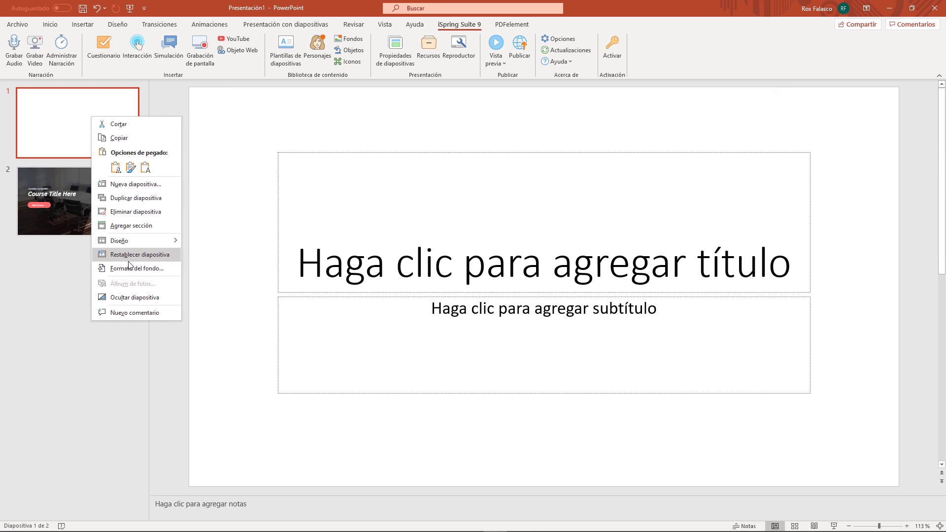
left_click(135, 211)
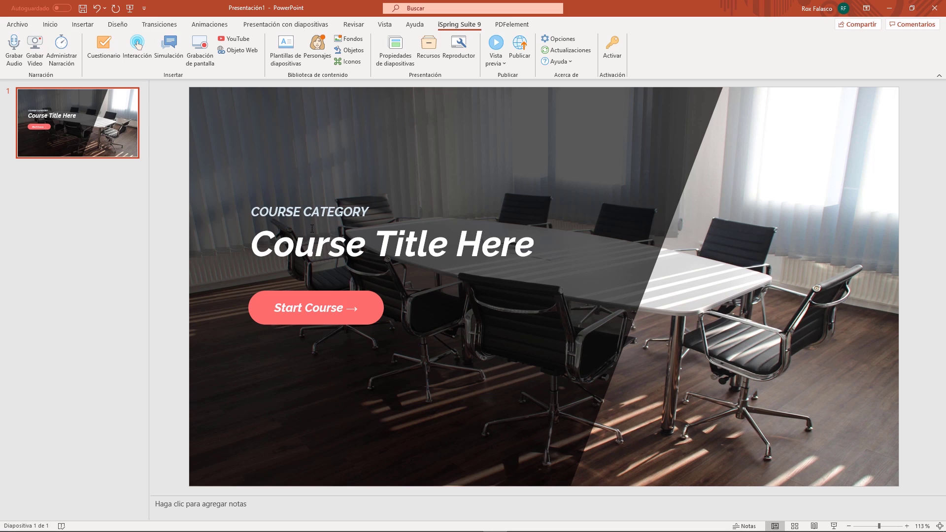
left_click(305, 215)
double_click(311, 213)
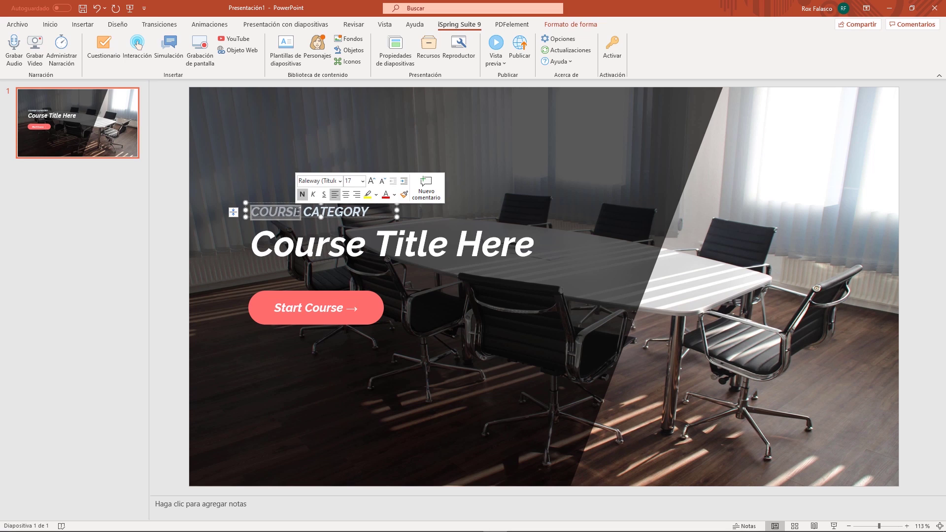
left_click(316, 211)
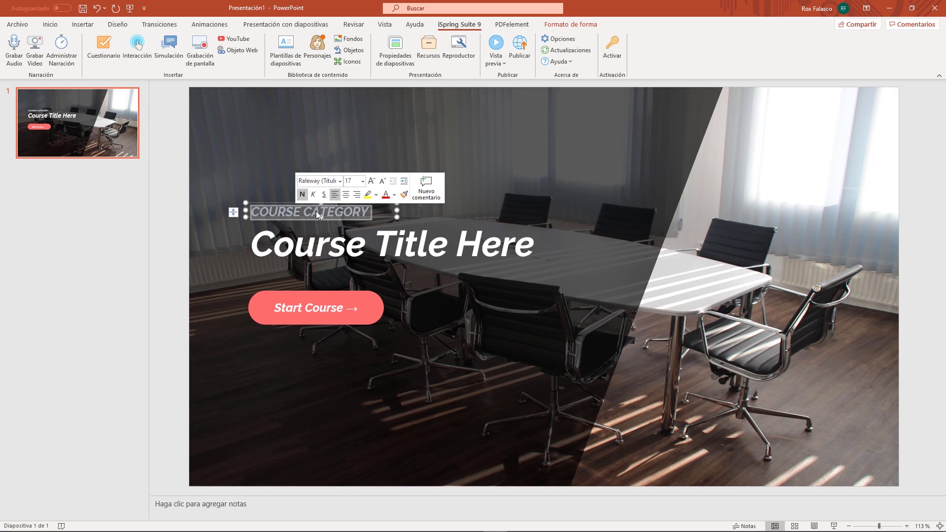
key("BackSpace")
type("ELEARNING")
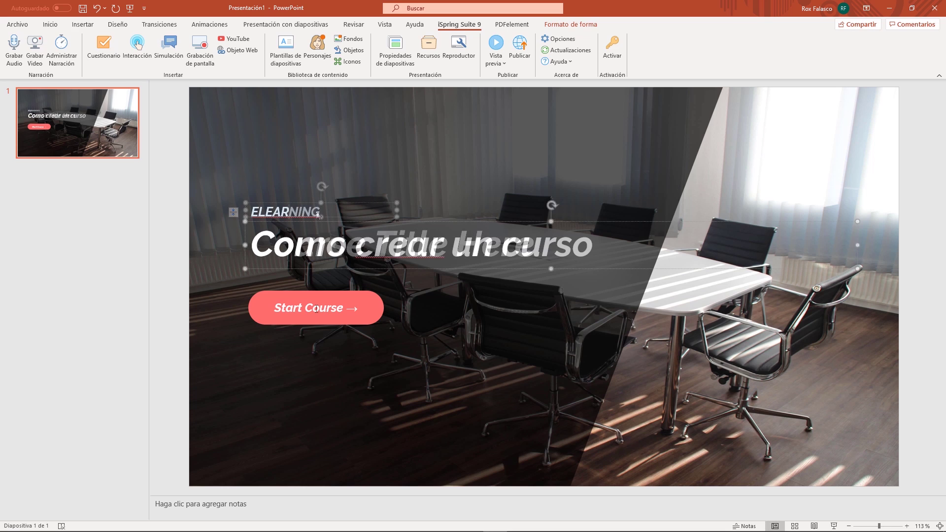
Replace the 'Start Course' button label with 'Empezar'.
left_click(313, 308)
double_click(310, 308)
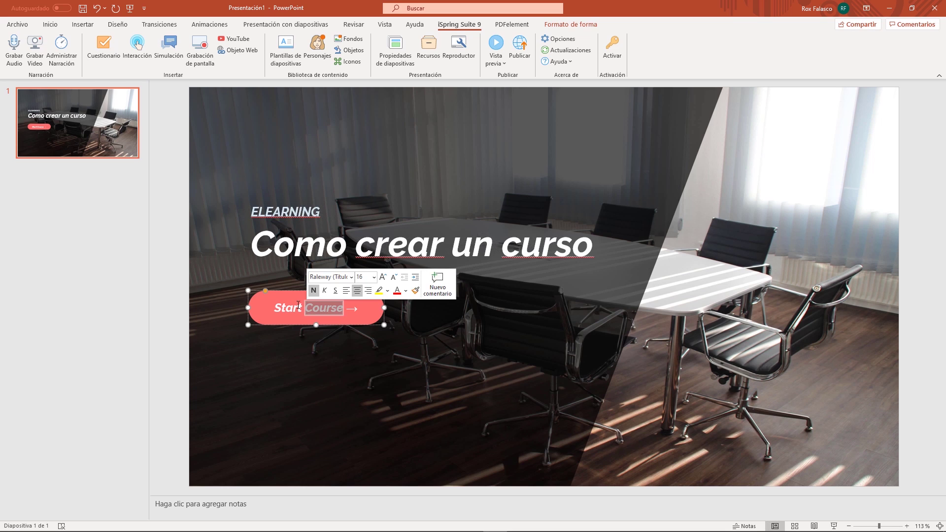
double_click(289, 308)
double_click(321, 308)
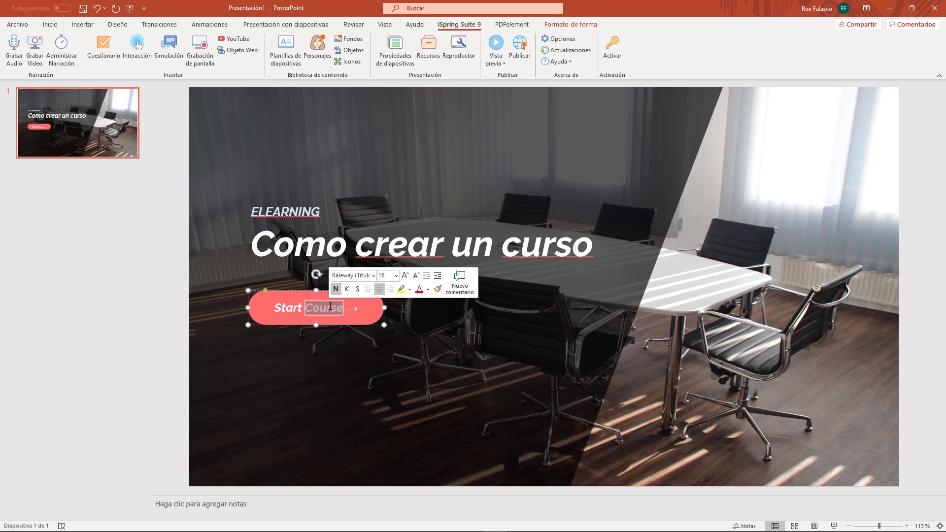
triple_click(293, 307)
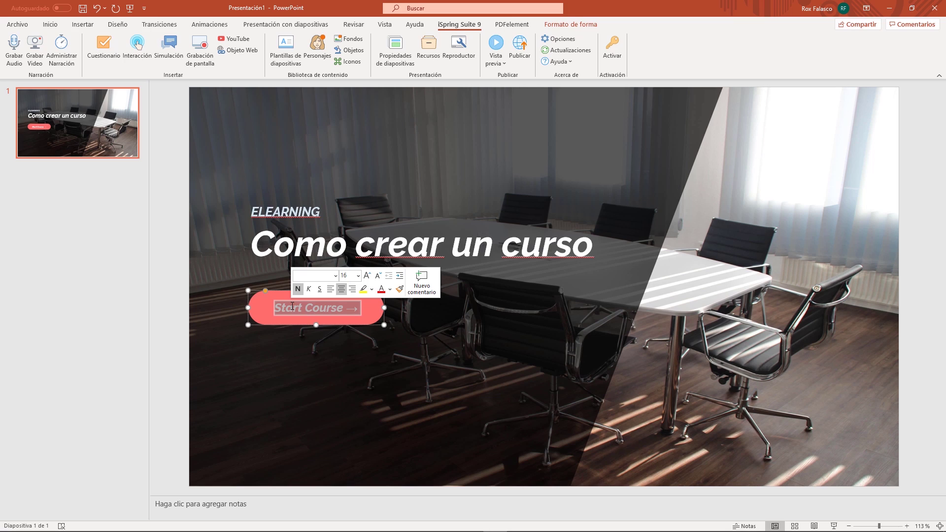
type("Empezar")
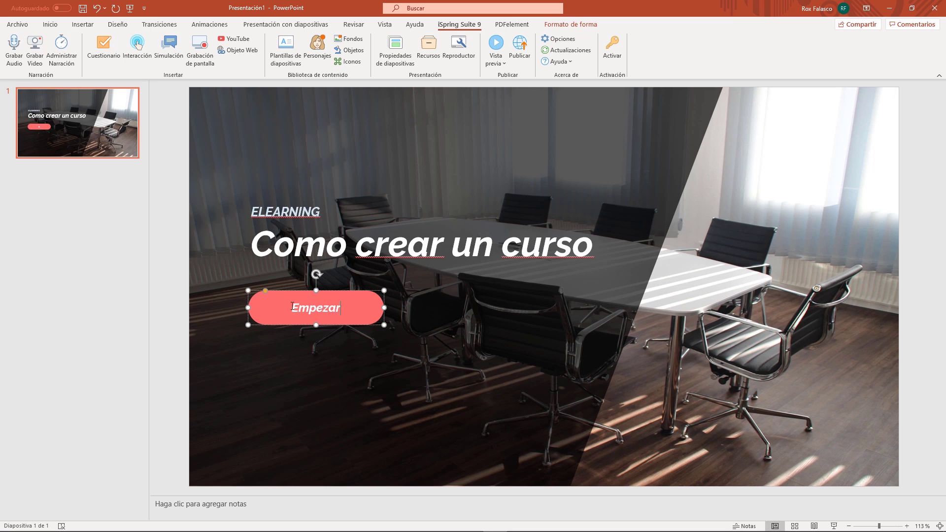
left_click(234, 280)
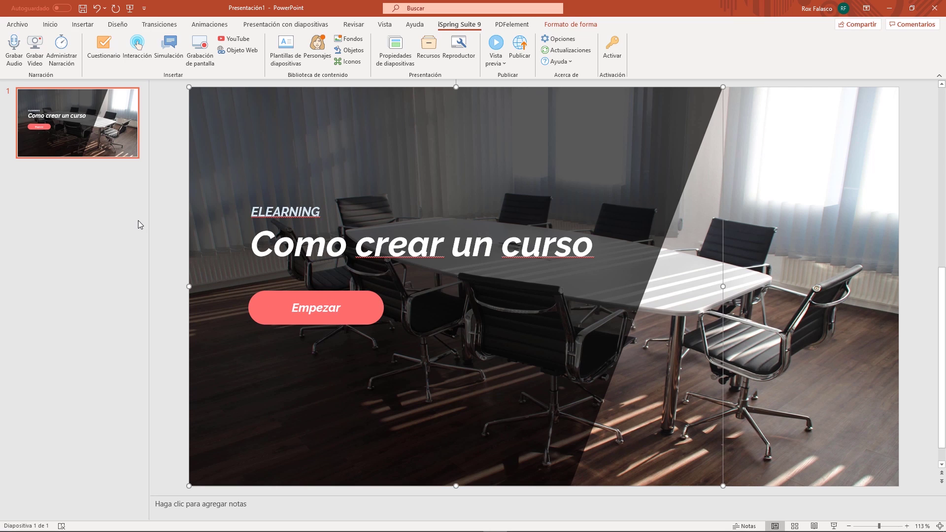
left_click(95, 168)
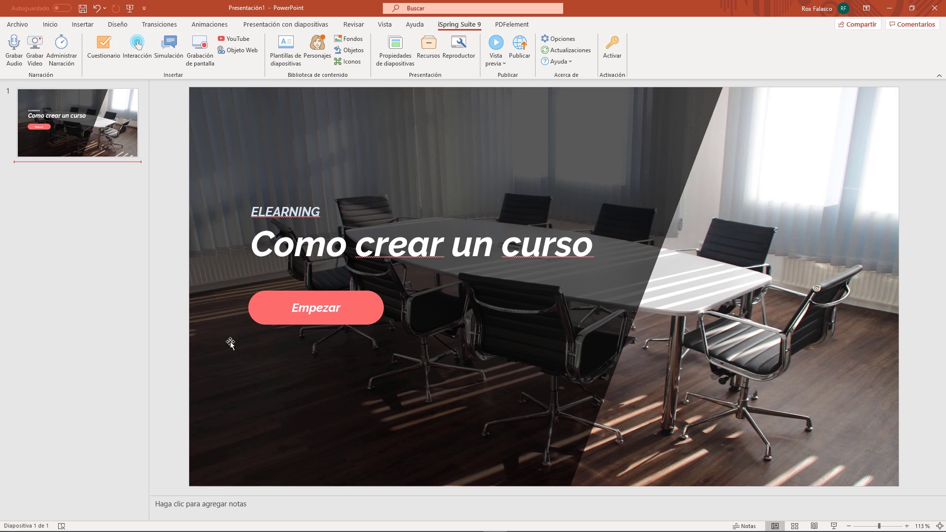
Add the Concise 'Menú principal' template as slide 2 after the title slide.
left_click(289, 58)
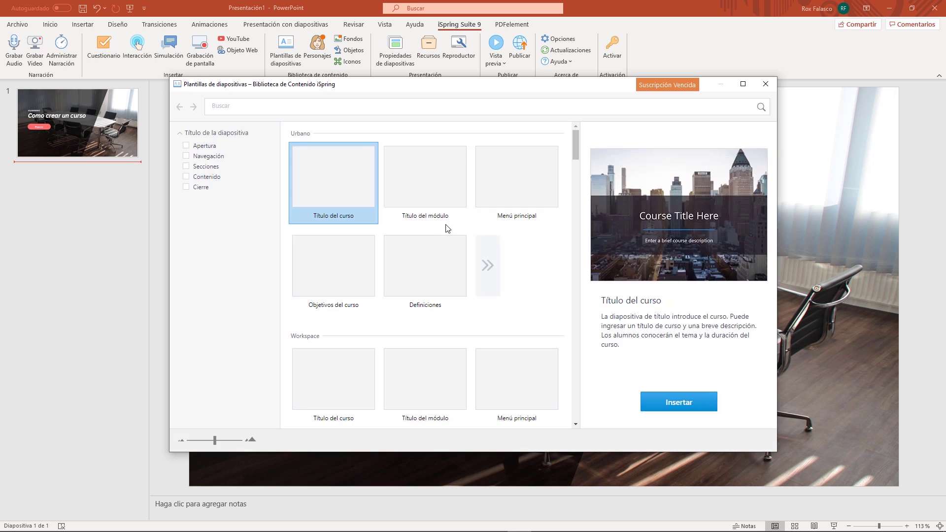
scroll(415, 271, "down", 3)
scroll(415, 271, "down", 3)
scroll(416, 271, "down", 1)
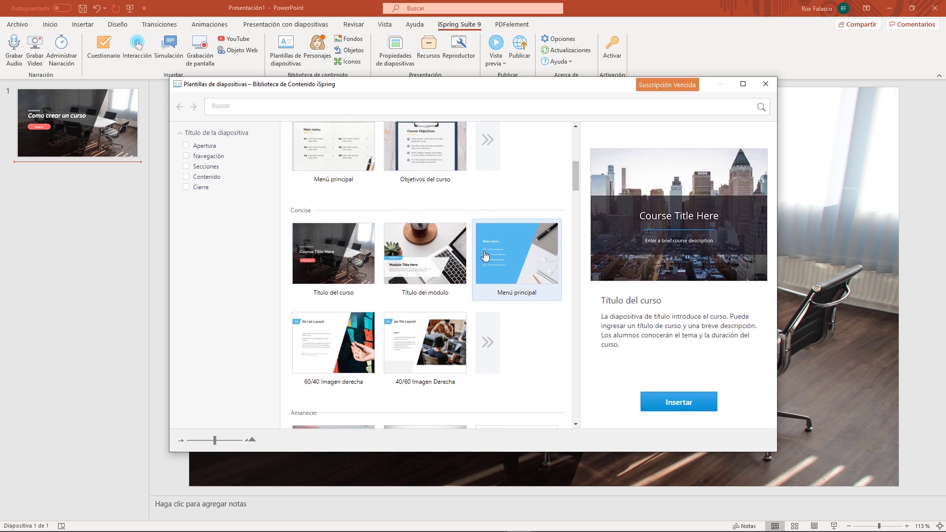
left_click(518, 266)
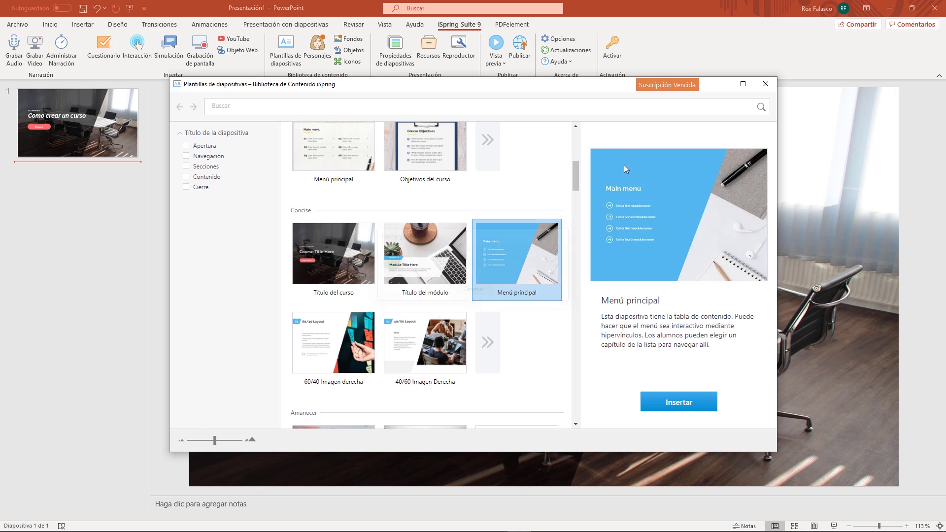
left_click_drag(517, 256, 457, 309)
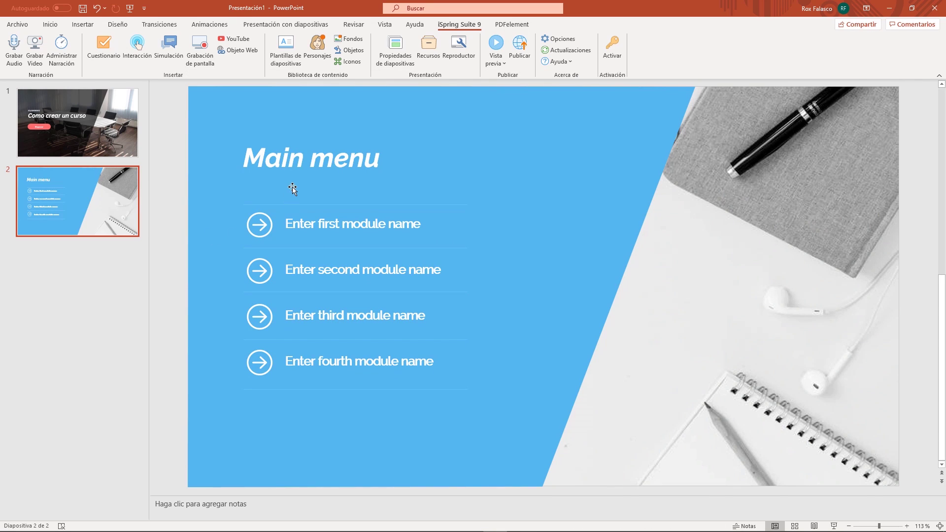
Retitle slide 2 'Contenido del curso' and name the first module 'Introducción'.
double_click(300, 159)
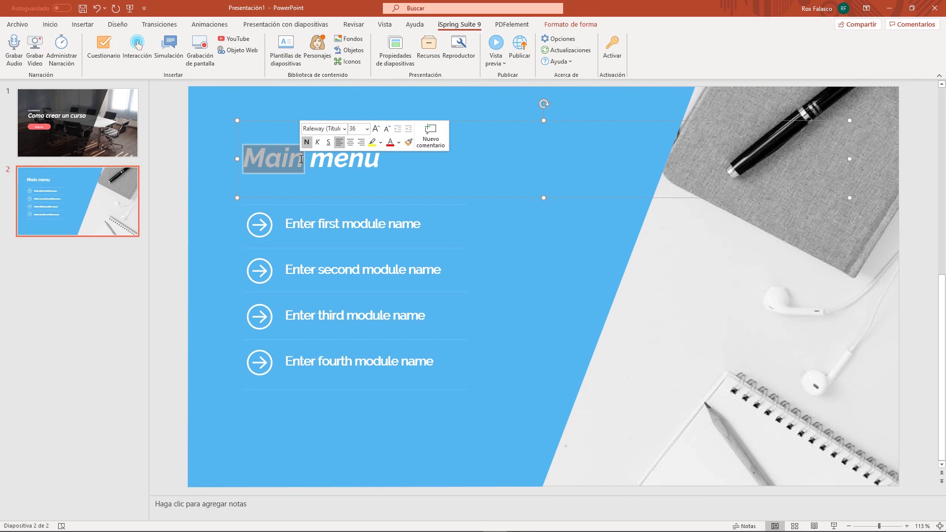
triple_click(329, 165)
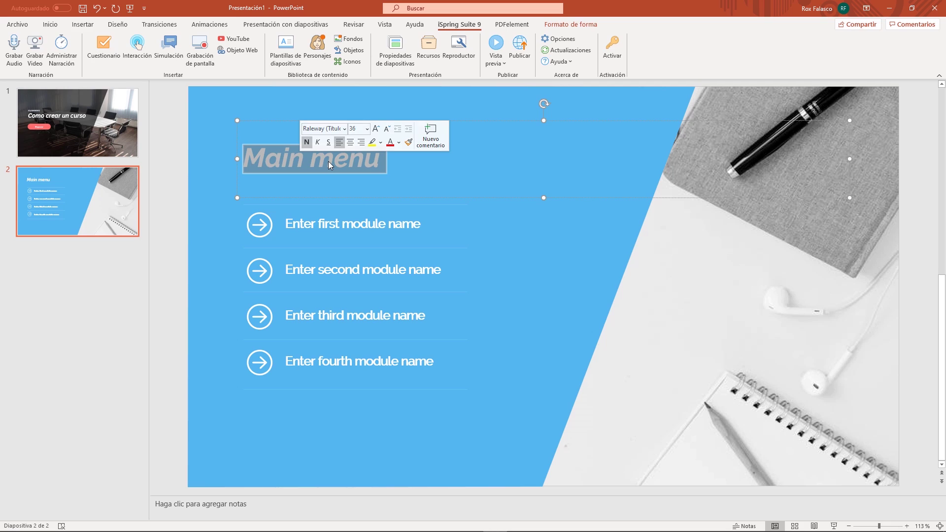
type("Contenido del c")
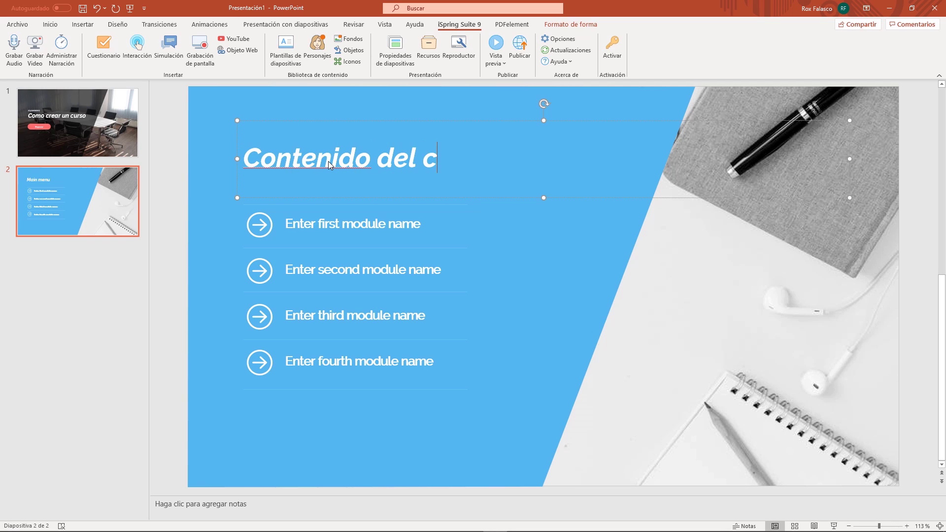
type("urso")
left_click(306, 224)
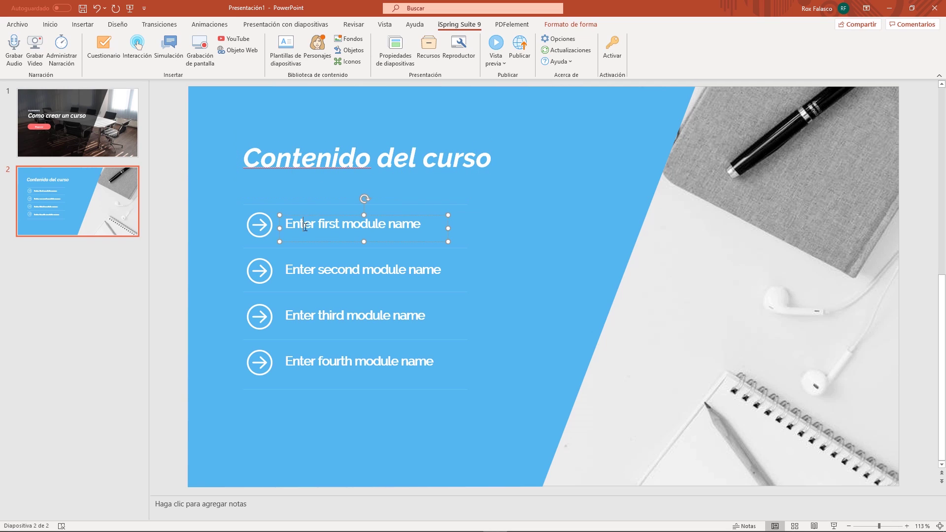
double_click(305, 227)
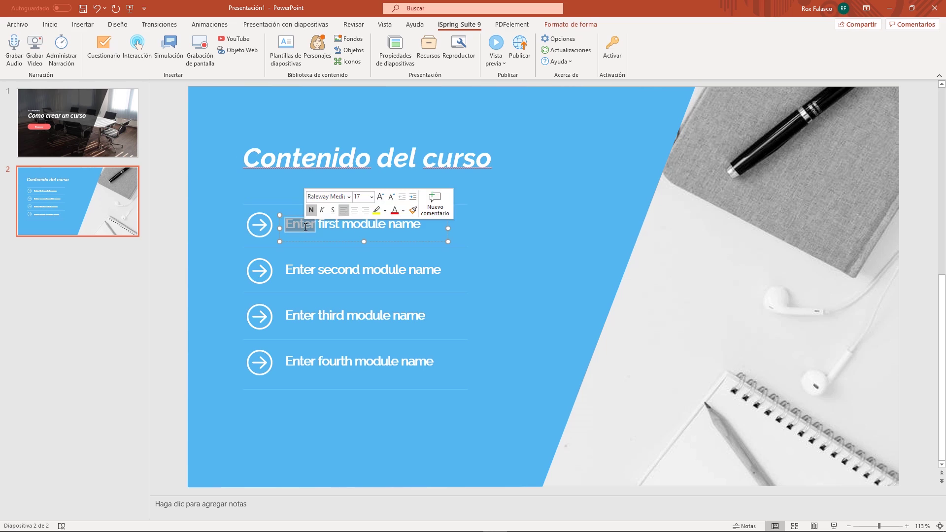
left_click(376, 224)
triple_click(376, 224)
type("Introducción")
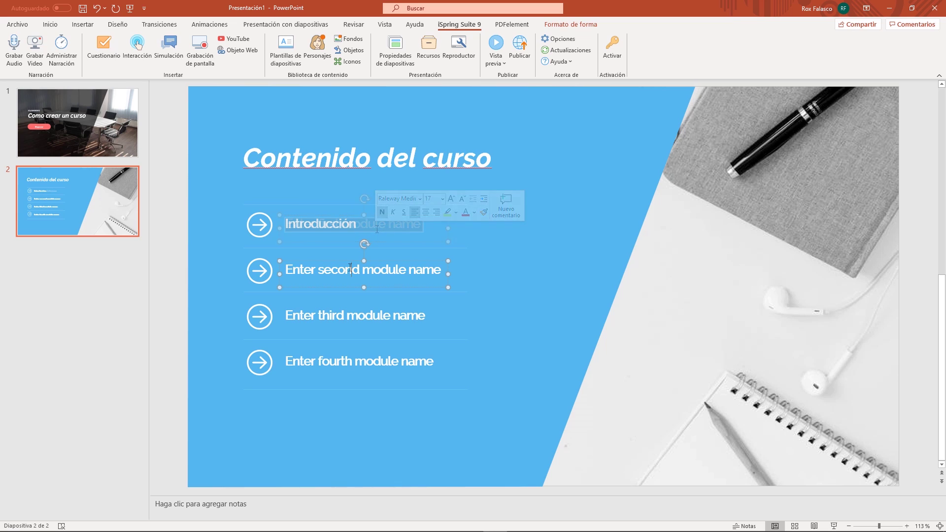
Name the remaining modules 'Instalación', 'Configuración' and 'Despedida'.
triple_click(350, 270)
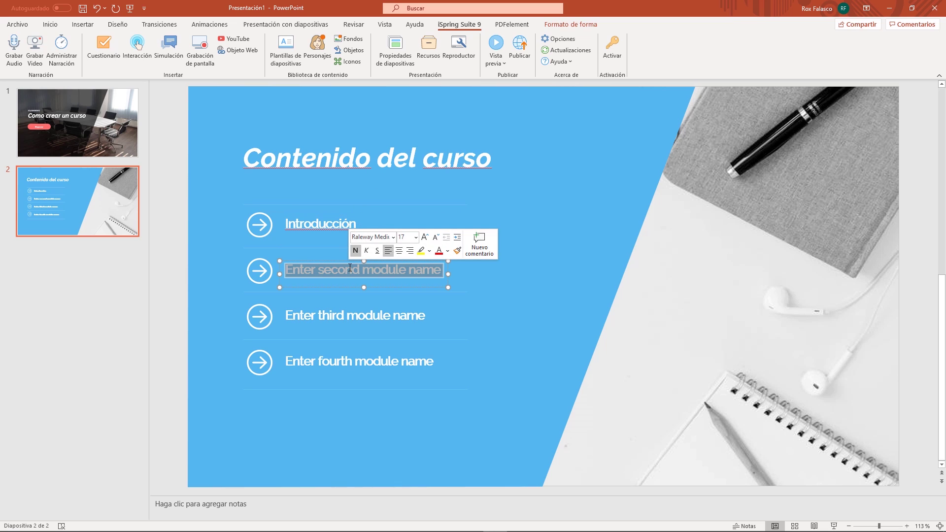
type("Instalación")
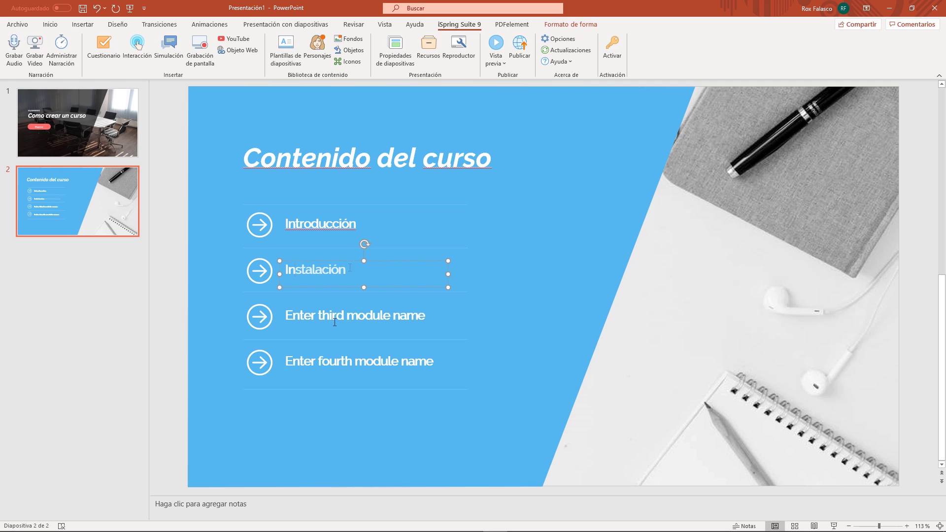
double_click(335, 317)
triple_click(335, 322)
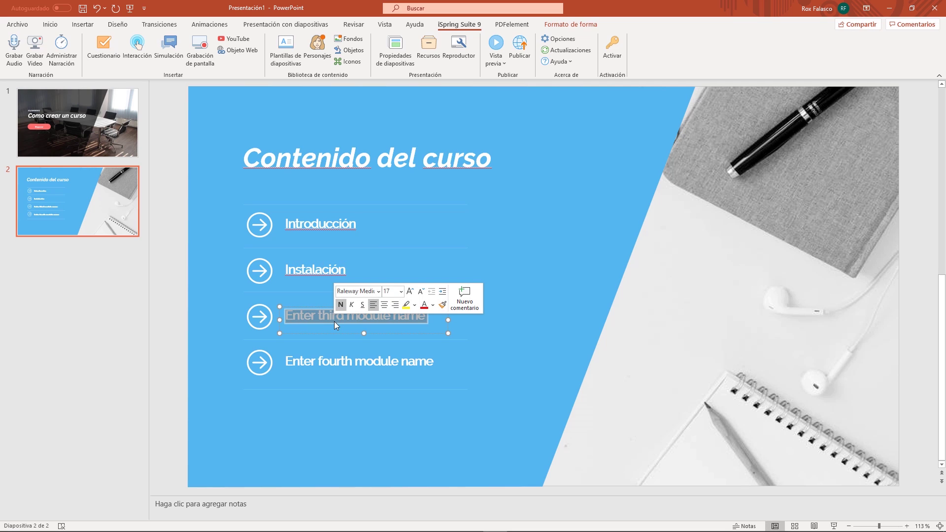
type("Configuración")
double_click(311, 366)
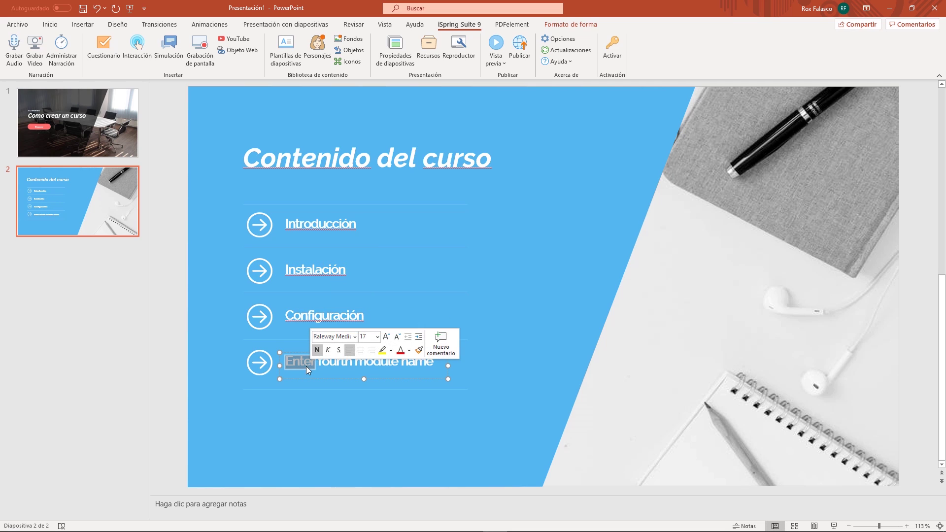
double_click(301, 365)
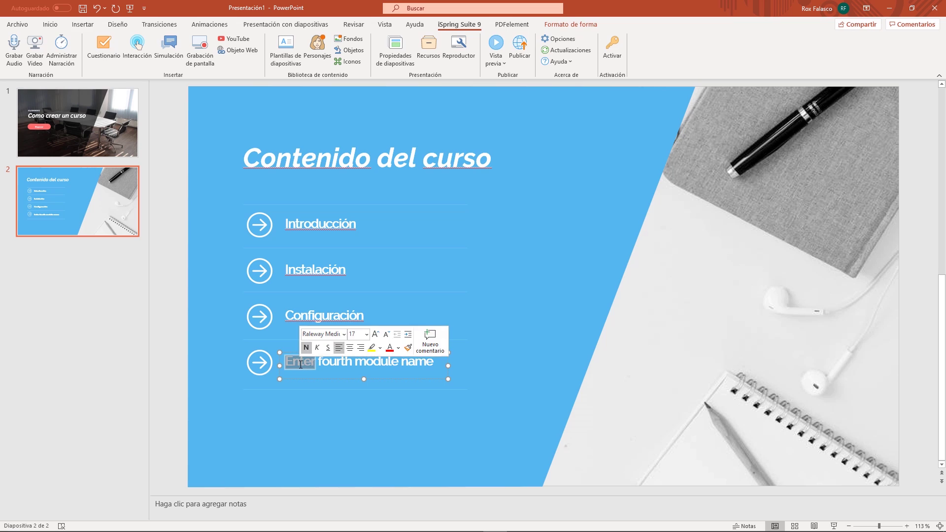
triple_click(301, 364)
type("Despedida")
left_click(285, 49)
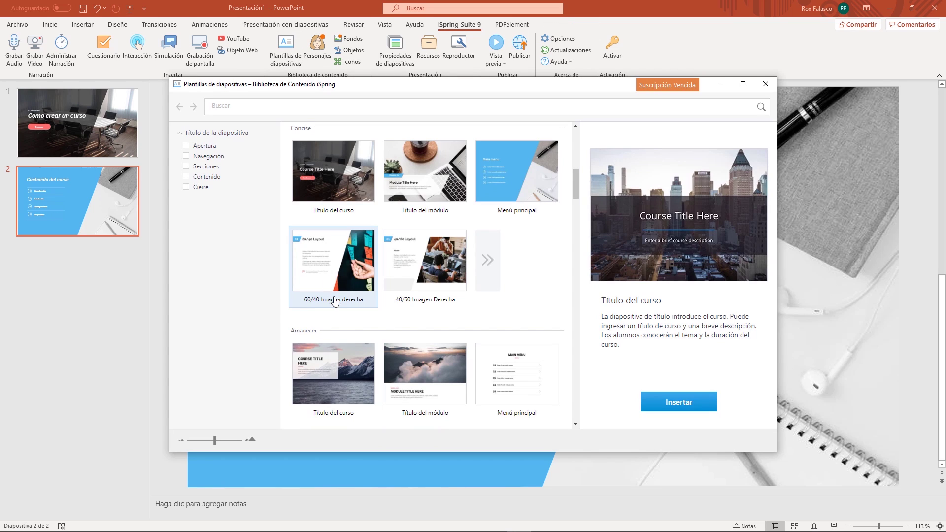
Insert the Concise 60/40 and 40/60 Imagen derecha layouts as slides 3 and 4.
left_click(332, 267)
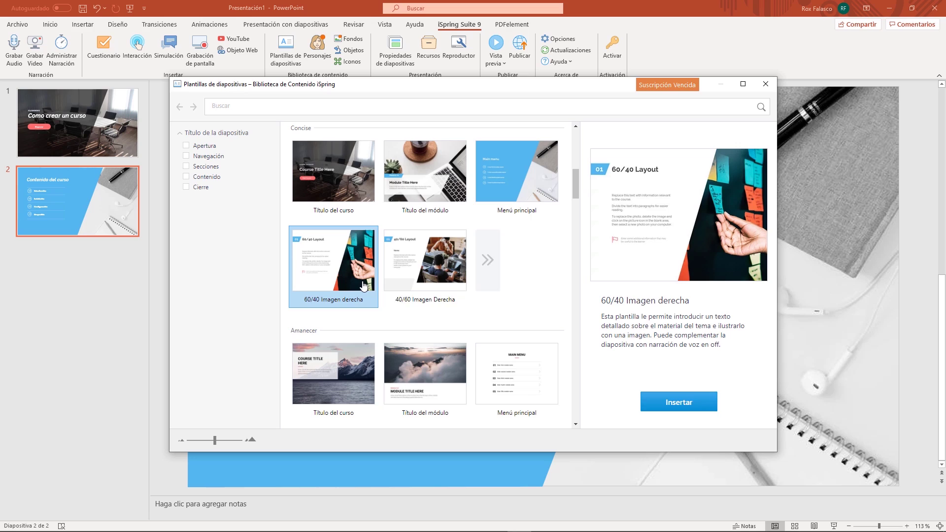
left_click(431, 274)
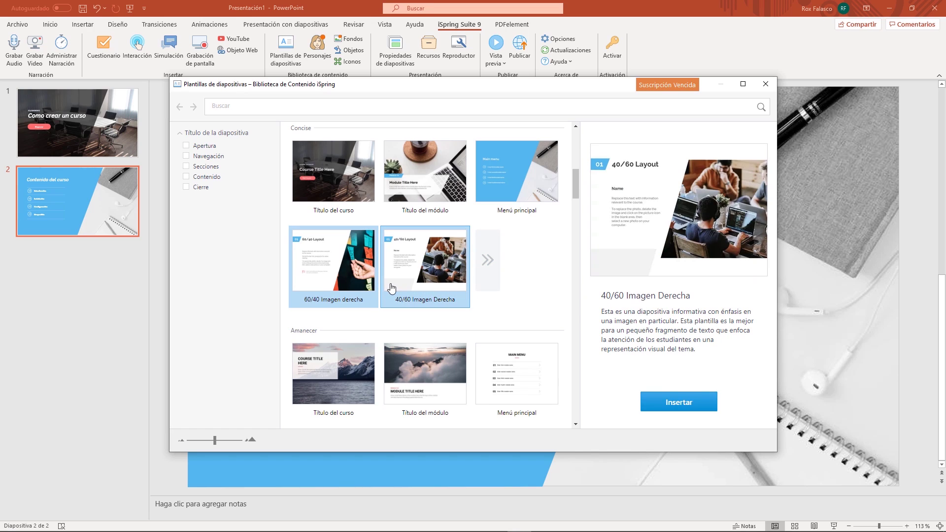
left_click(693, 409)
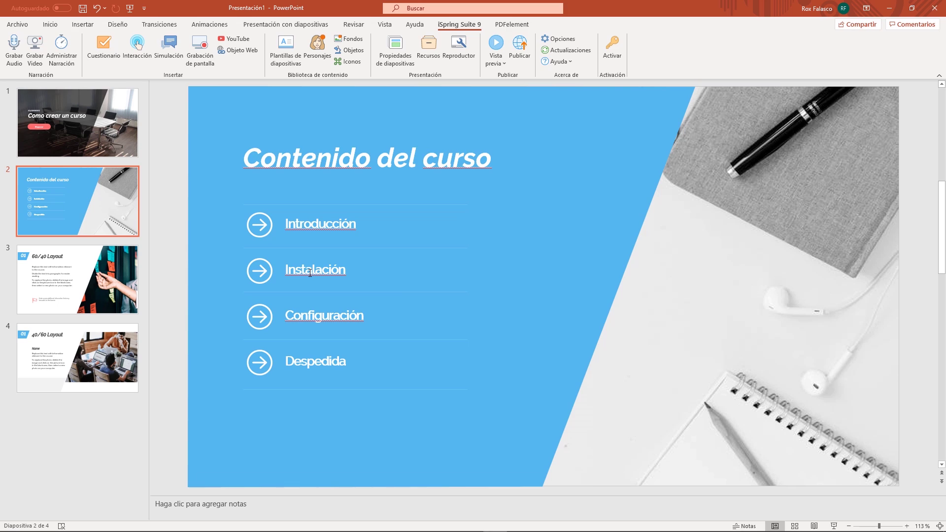
Retitle slide 3's '60/40 Layout' heading as 'Introducción'.
left_click(91, 285)
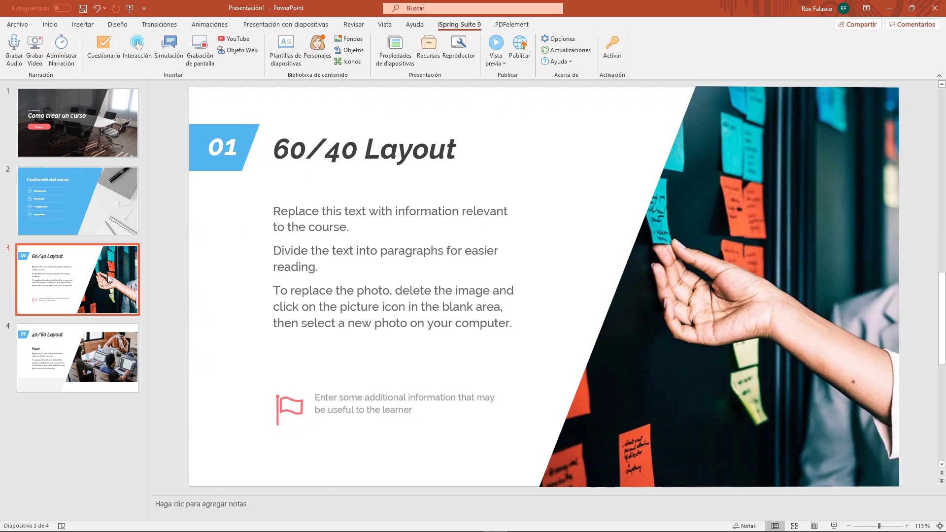
double_click(432, 154)
left_click(432, 155)
triple_click(412, 151)
type("Introducción")
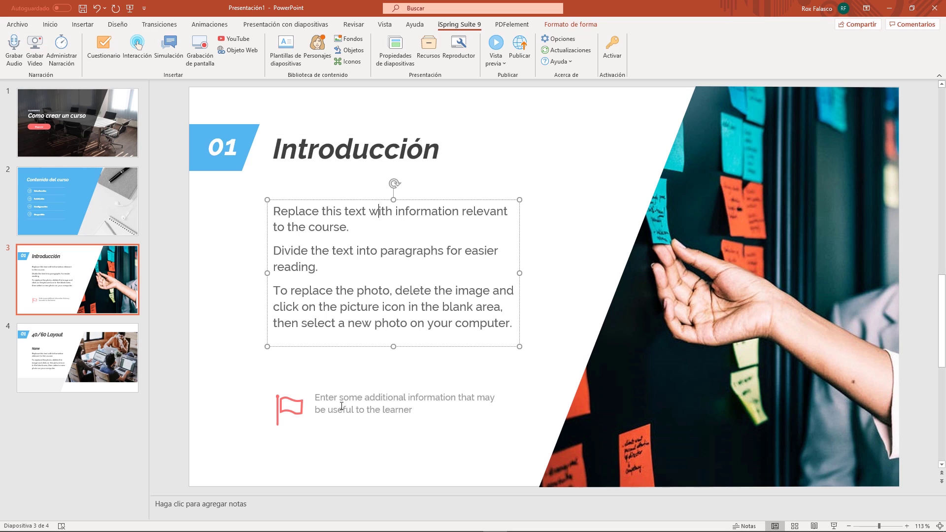
left_click(796, 205)
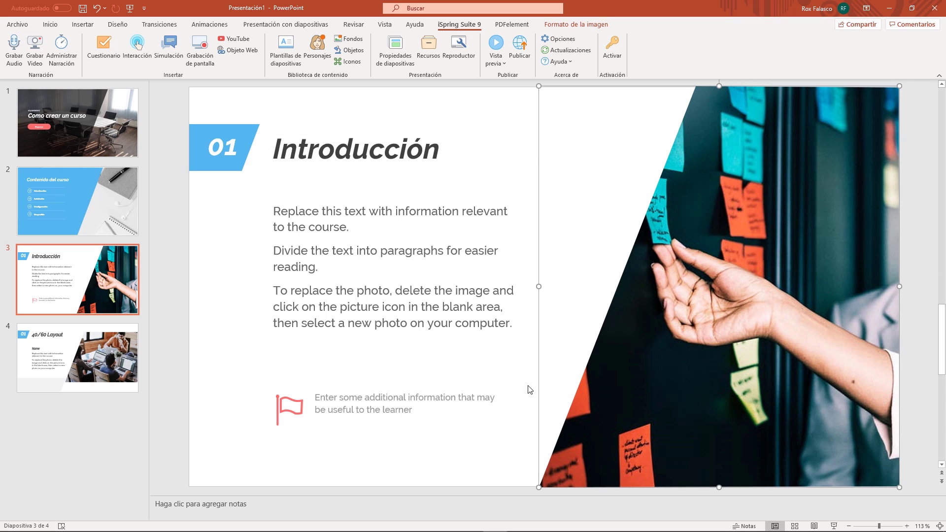
Retitle slide 4's '40/60 Layout' heading as 'Instalación'.
left_click(95, 354)
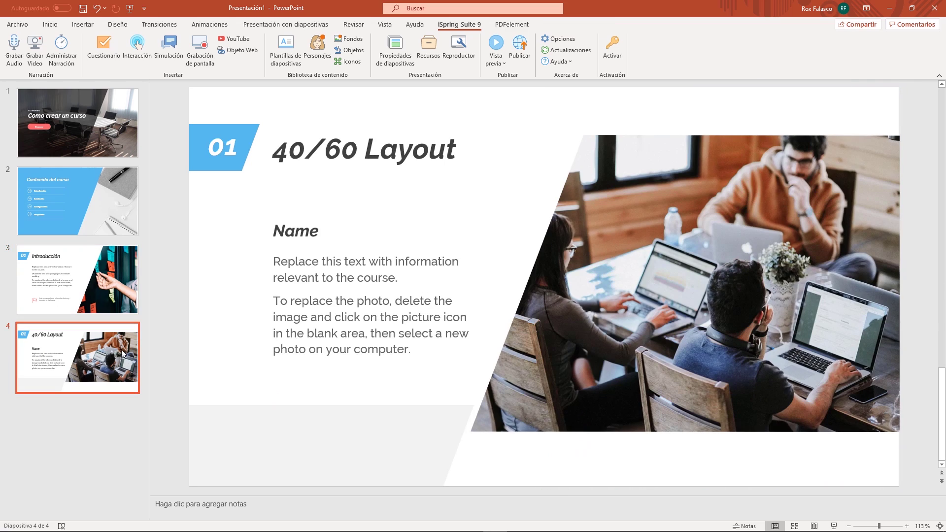
triple_click(327, 144)
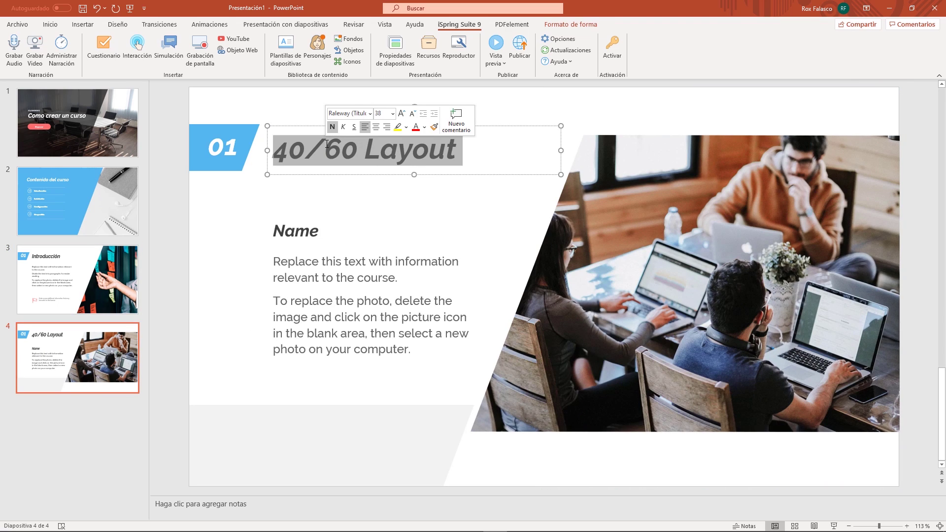
type("Instalación")
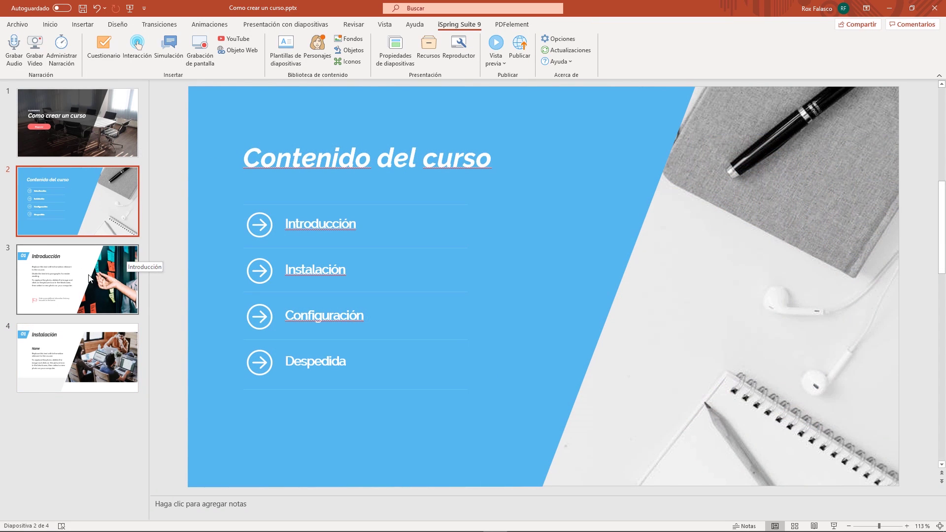
left_click(89, 278)
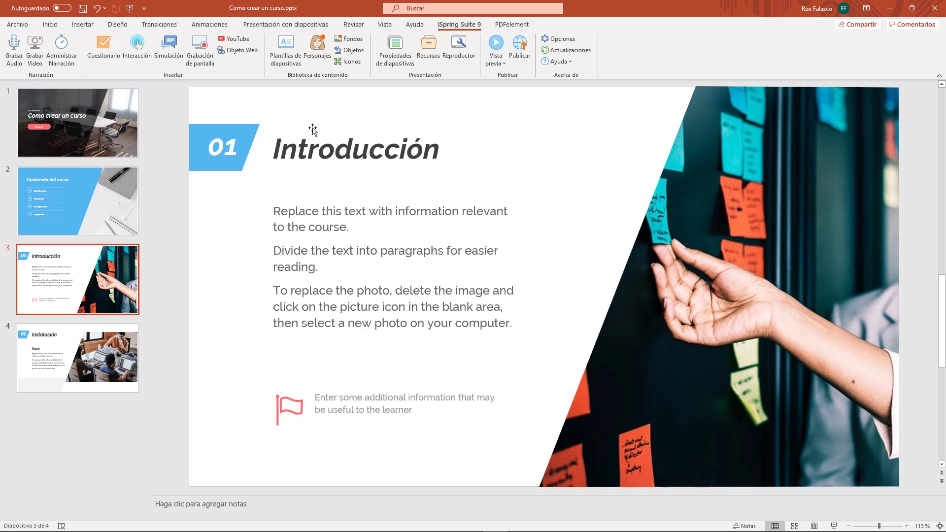
Delete the sticky-notes photo from the Introducción slide and browse the iSpring Personajes character gallery.
left_click(655, 314)
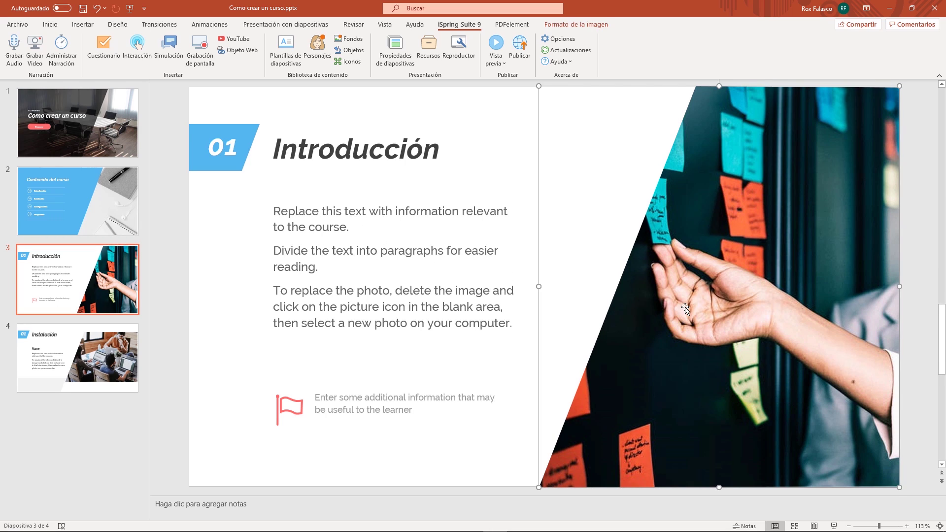
key("Delete")
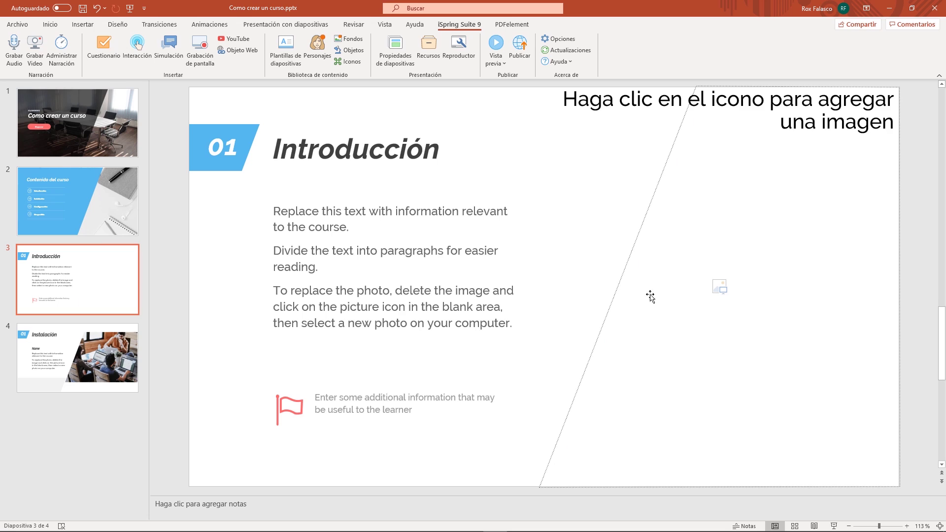
left_click(321, 58)
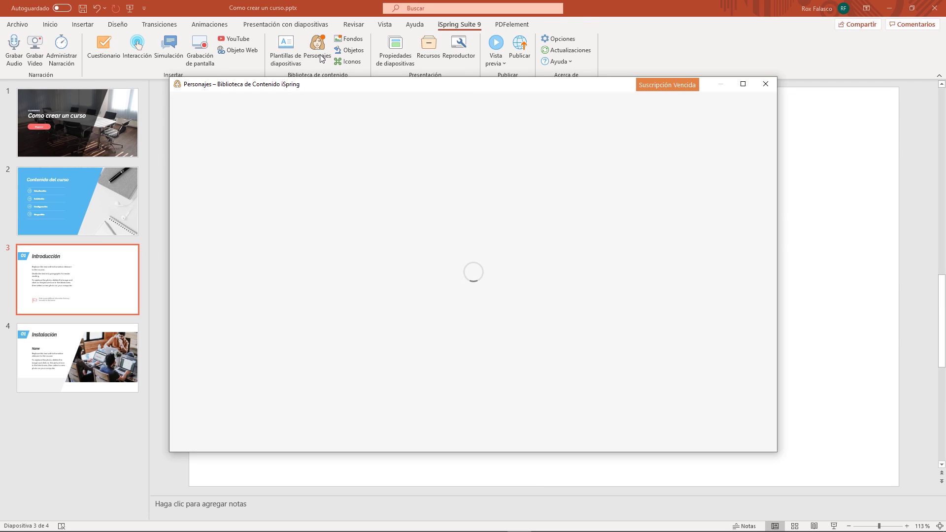
scroll(411, 262, "down", 5)
scroll(411, 262, "down", 5)
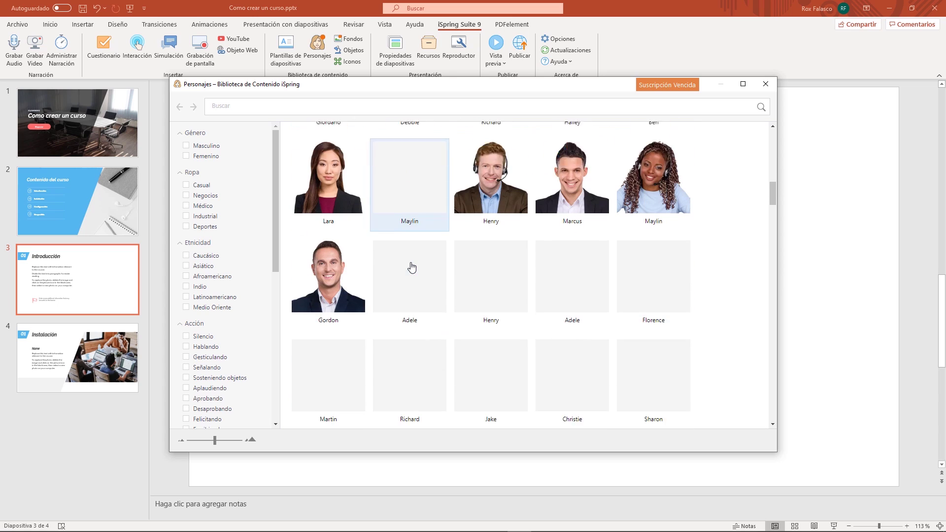
scroll(411, 266, "down", 1)
scroll(416, 242, "down", 6)
scroll(418, 243, "down", 4)
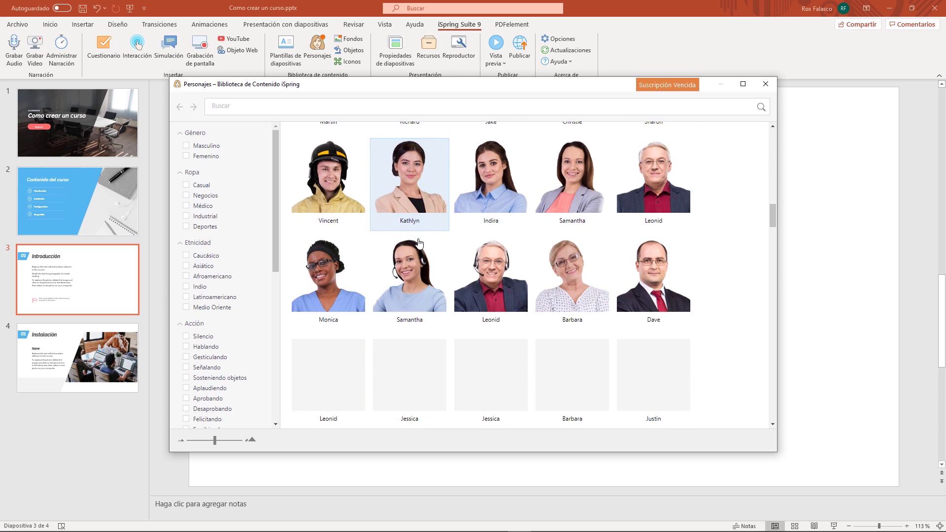
scroll(419, 243, "down", 3)
scroll(419, 242, "up", 3)
scroll(419, 242, "up", 3)
scroll(420, 242, "up", 3)
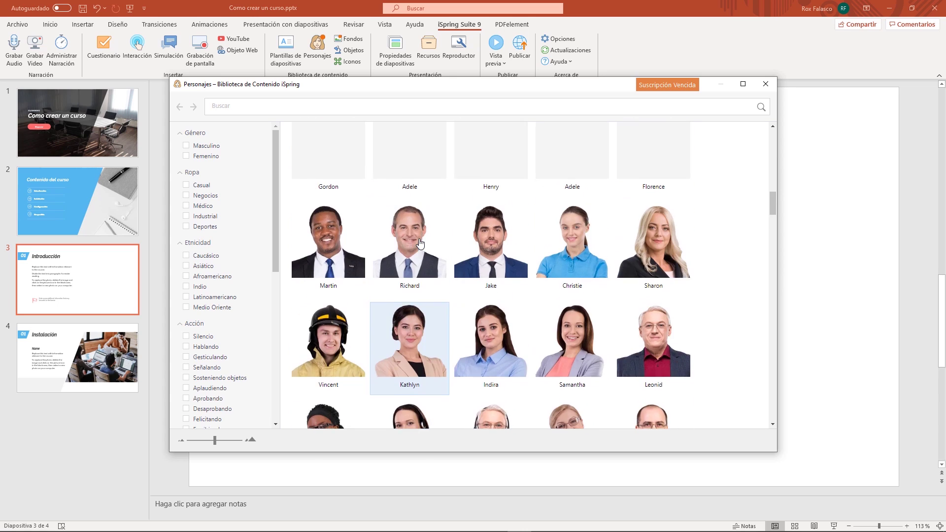
scroll(421, 242, "up", 3)
scroll(420, 242, "up", 10)
scroll(421, 243, "up", 3)
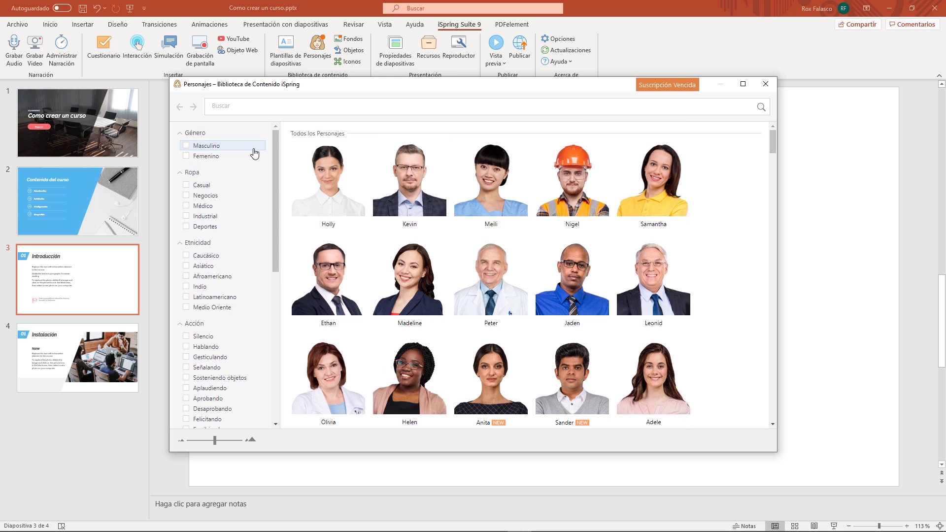
scroll(412, 241, "down", 3)
scroll(419, 247, "down", 7)
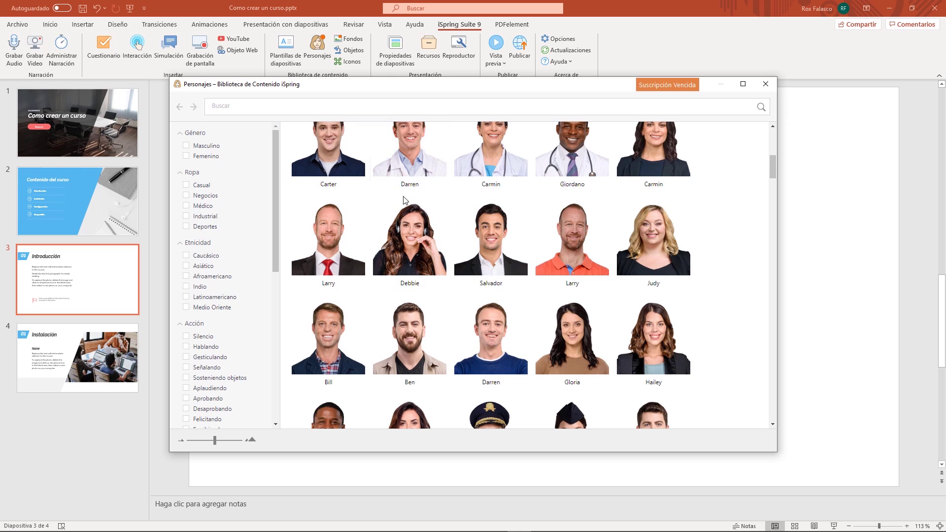
scroll(404, 200, "down", 3)
scroll(238, 306, "down", 3)
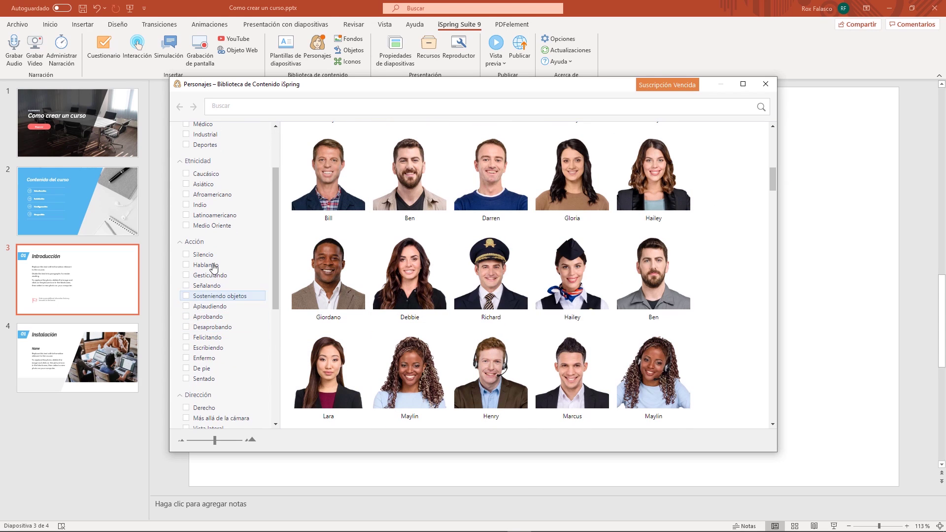
Filter the character library to Señalando pointing poses and browse the results.
left_click(186, 287)
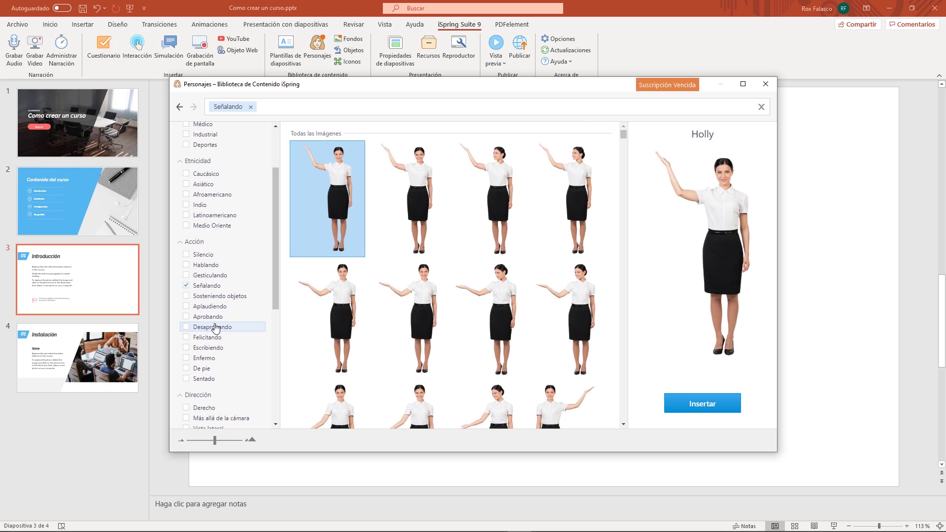
scroll(202, 375, "down", 3)
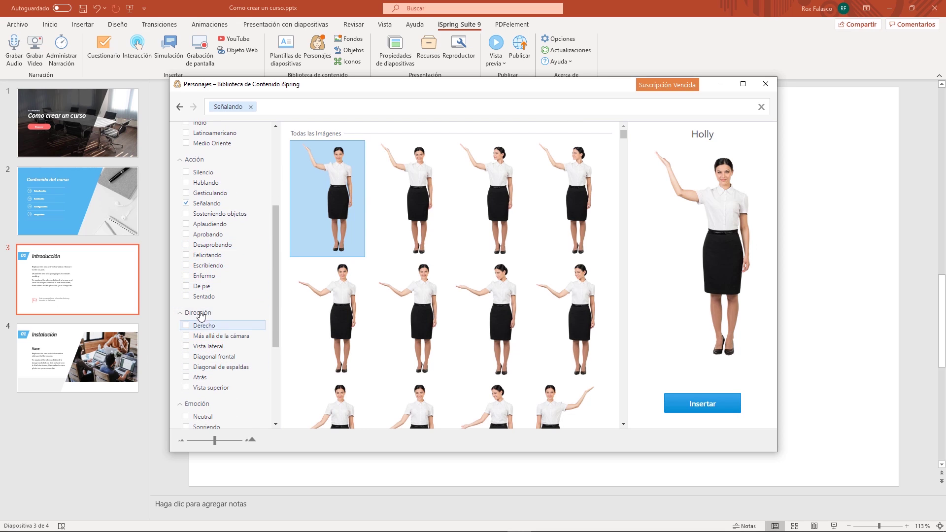
scroll(202, 315, "down", 3)
scroll(211, 315, "down", 3)
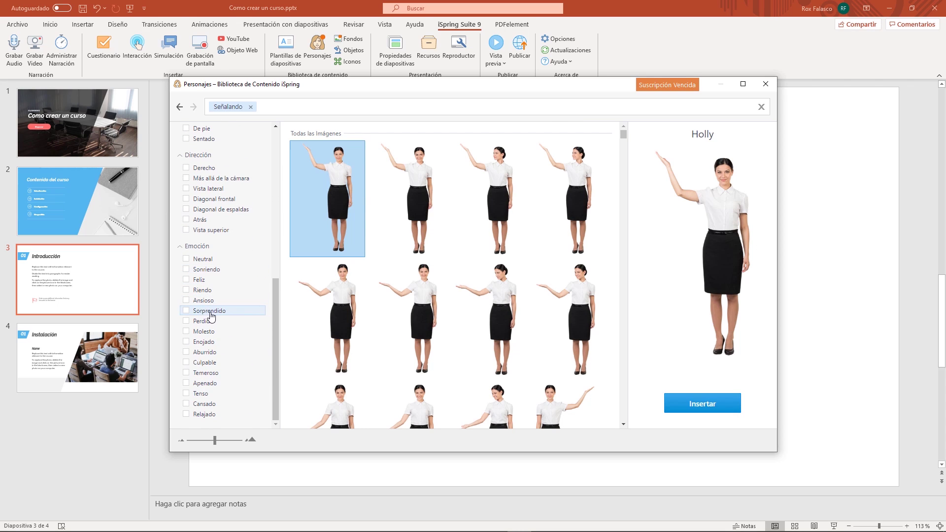
scroll(217, 305, "up", 5)
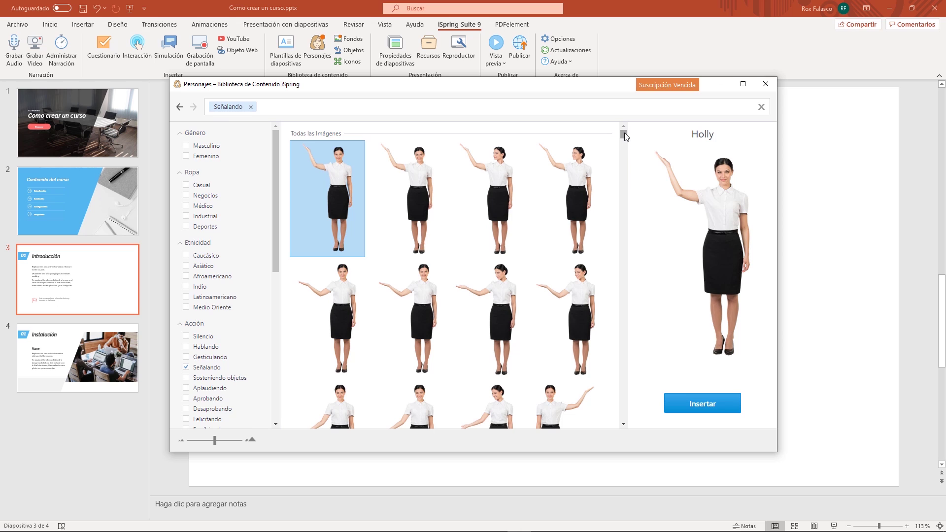
left_click_drag(625, 133, 624, 145)
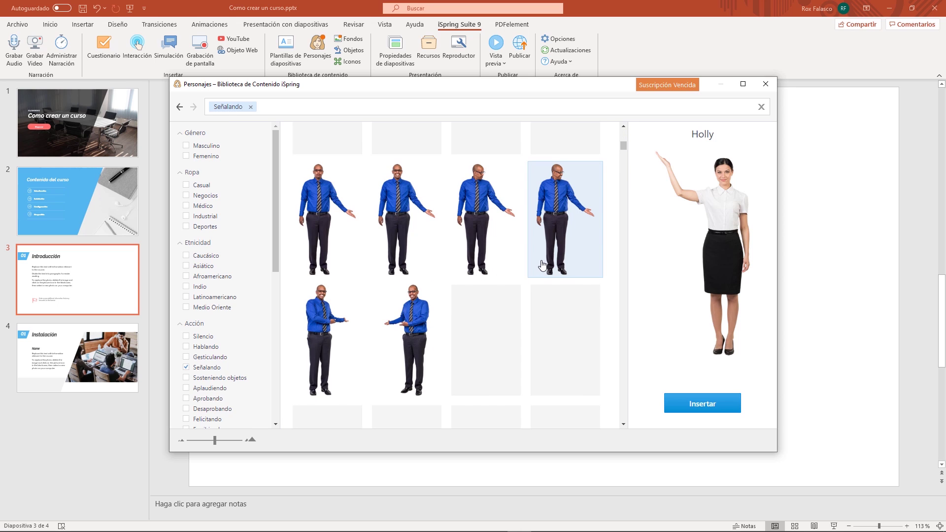
scroll(542, 266, "down", 3)
scroll(542, 266, "down", 2)
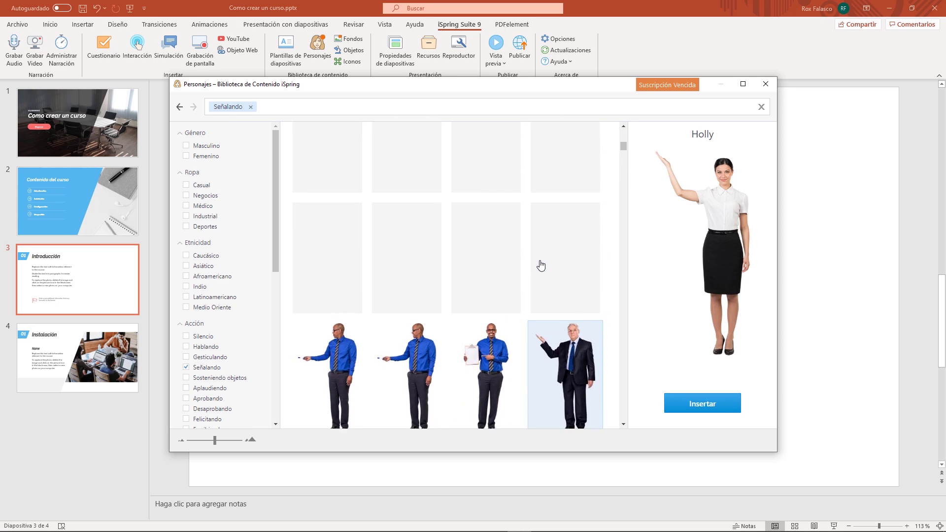
scroll(541, 266, "down", 1)
scroll(540, 259, "down", 3)
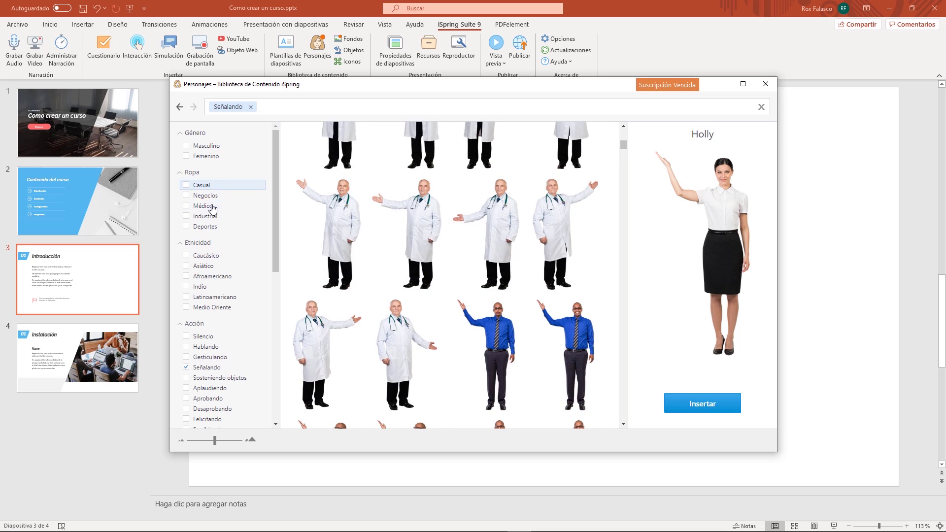
Narrow the filter to Casual clothing and insert the yellow-shirt woman holding a marker.
left_click(207, 184)
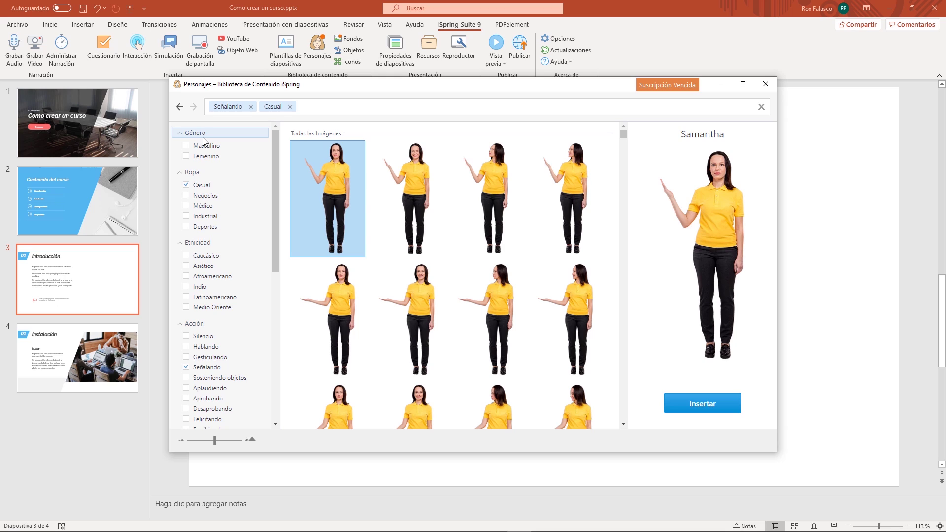
scroll(203, 148, "down", 10)
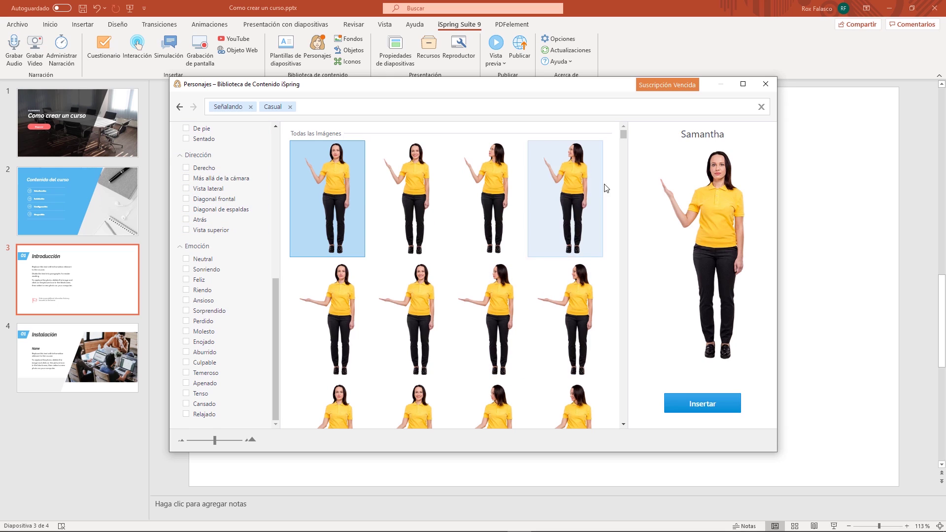
scroll(625, 134, "down", 2)
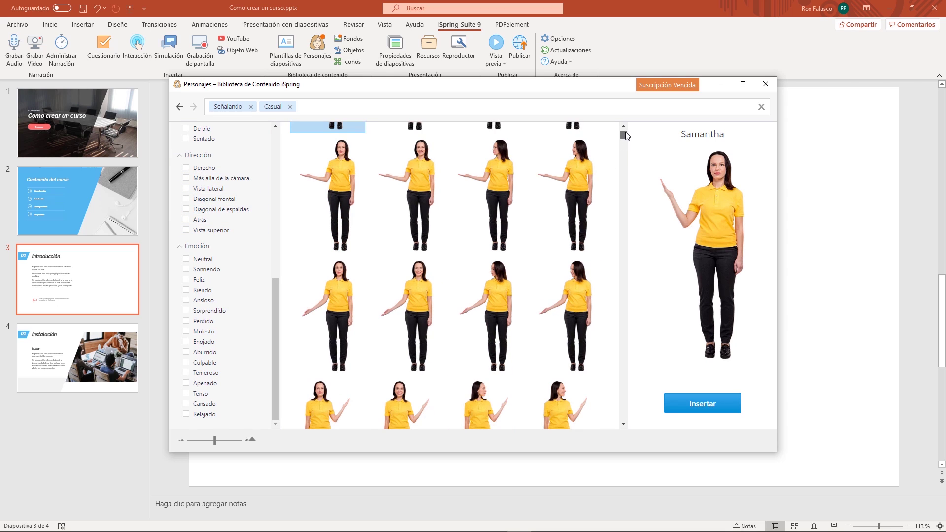
scroll(485, 187, "down", 5)
left_click(390, 206)
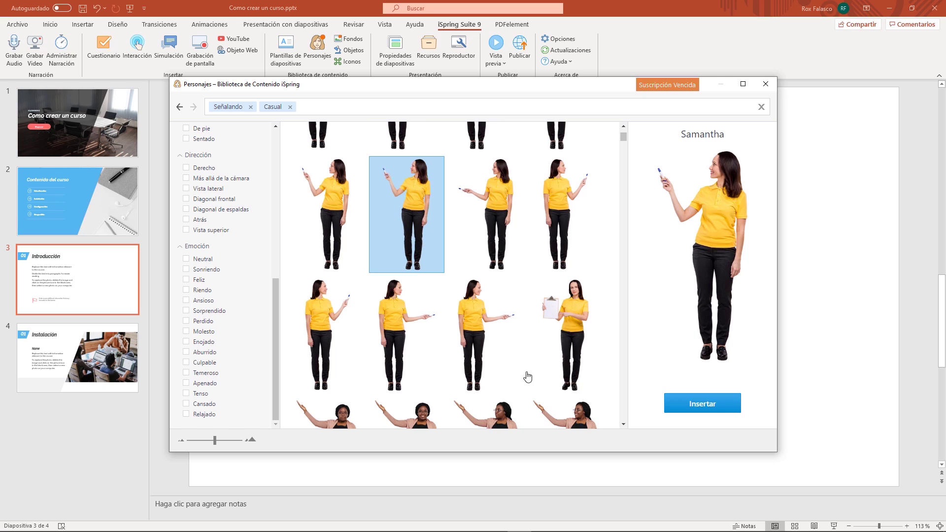
left_click(702, 404)
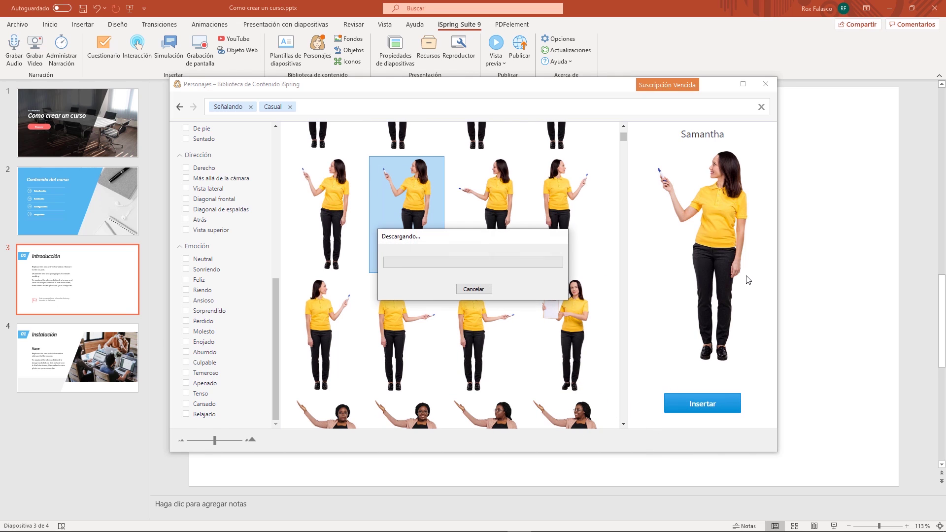
Move the pointing woman to the slide's right side and open the Fondos backgrounds library.
left_click_drag(668, 234, 658, 274)
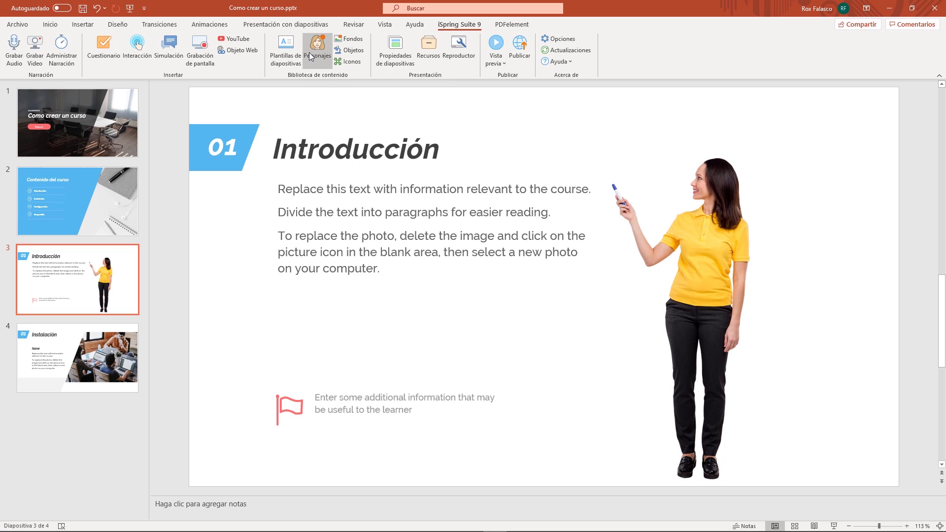
left_click(349, 41)
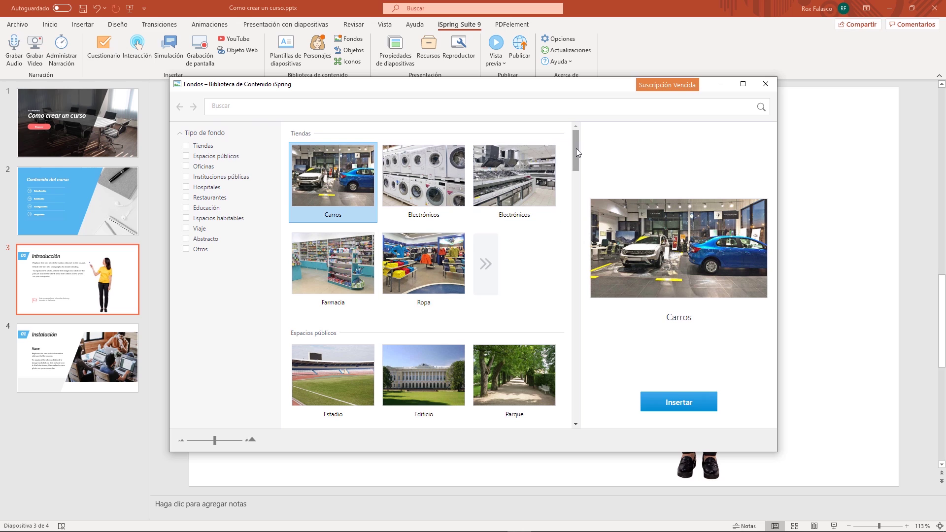
Browse the education backgrounds in Fondos and close the library without inserting one.
left_click_drag(576, 148, 578, 285)
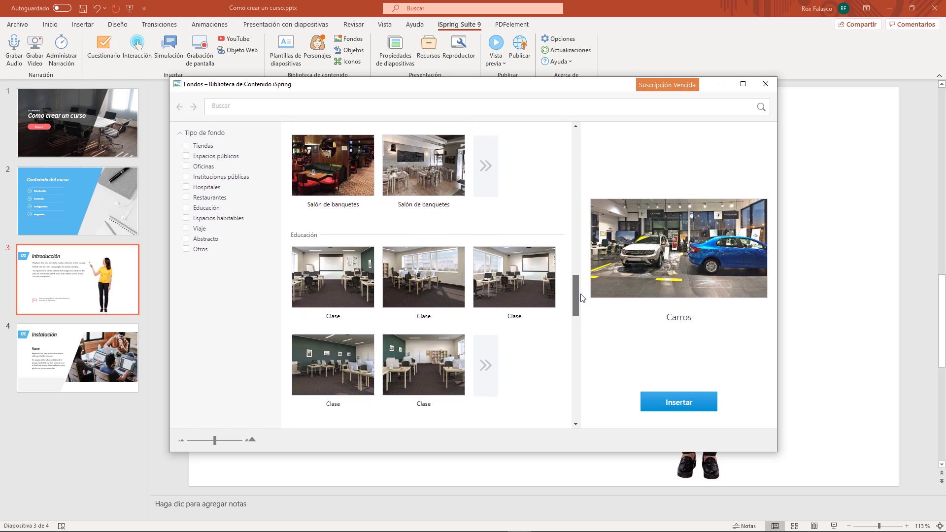
left_click(206, 208)
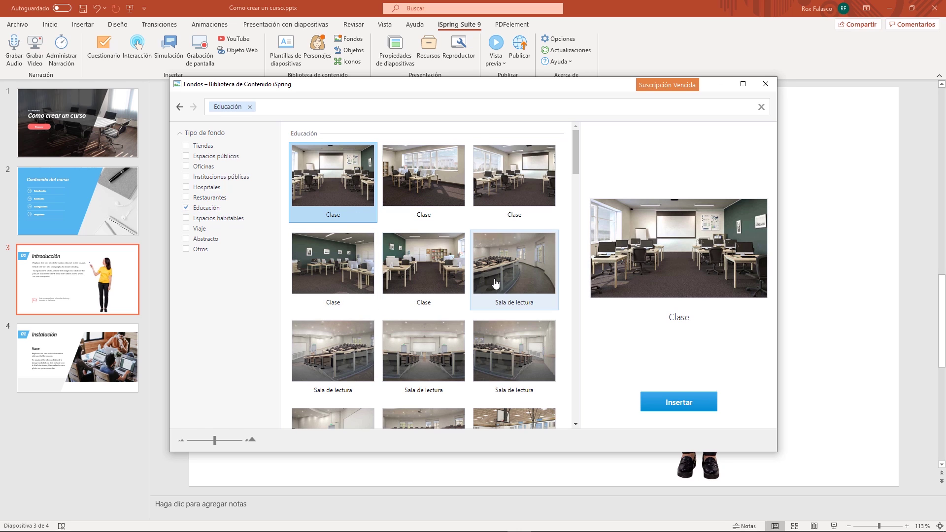
scroll(538, 307, "down", 2)
scroll(538, 307, "down", 2)
scroll(538, 307, "down", 2)
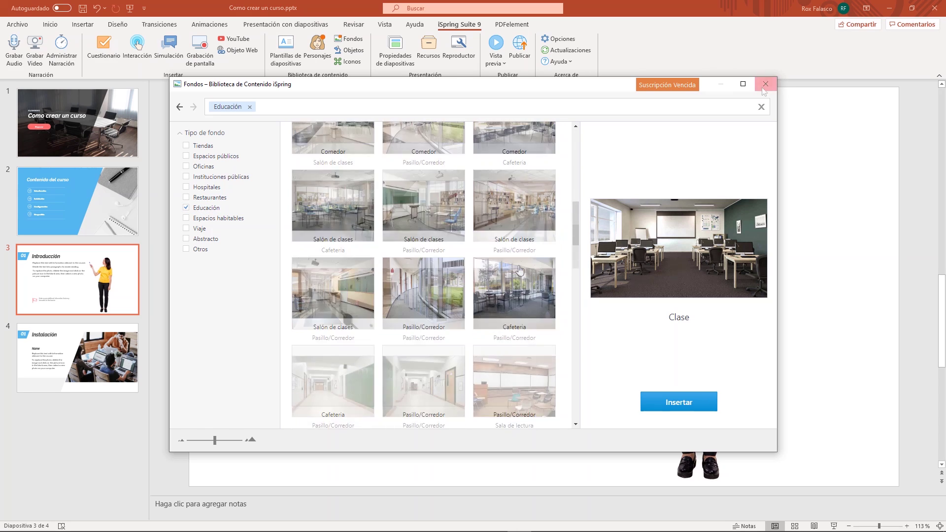
left_click(764, 86)
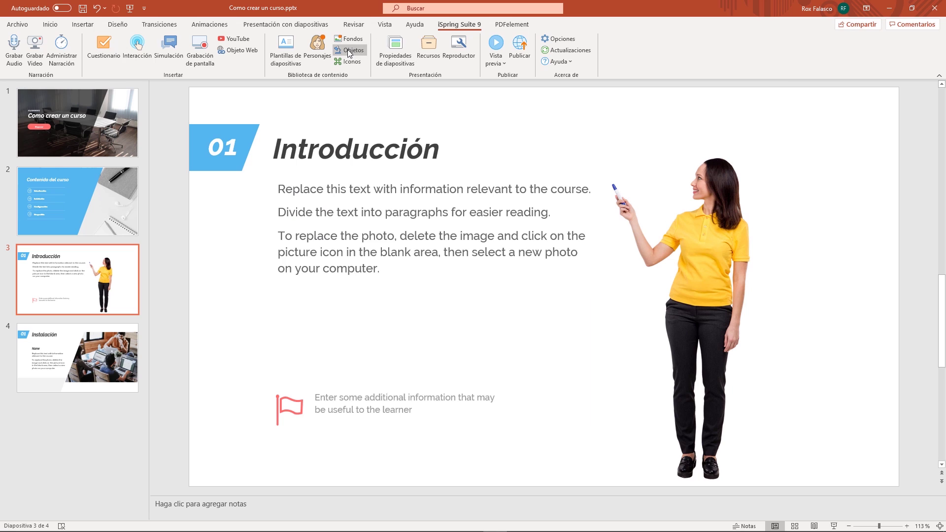
Browse the Dispositivos category in the Objetos library and close it without inserting a device.
left_click(349, 50)
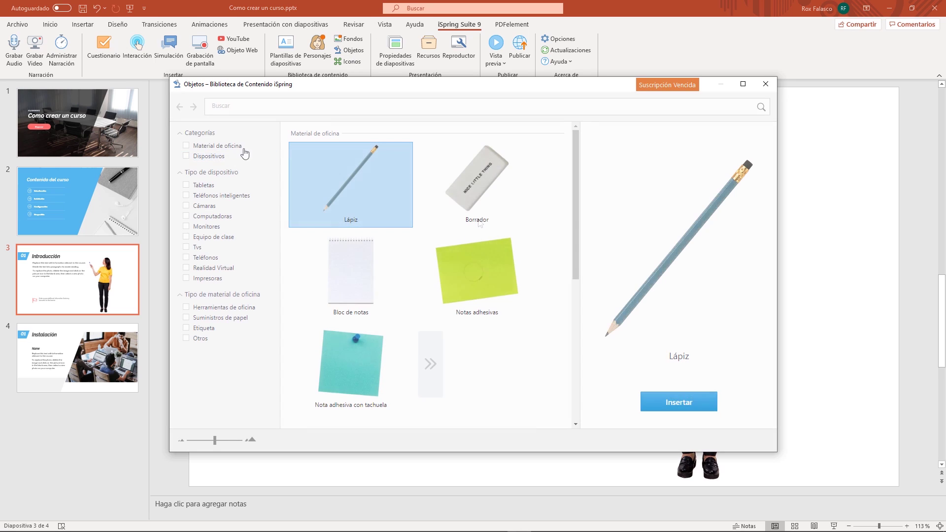
left_click(207, 156)
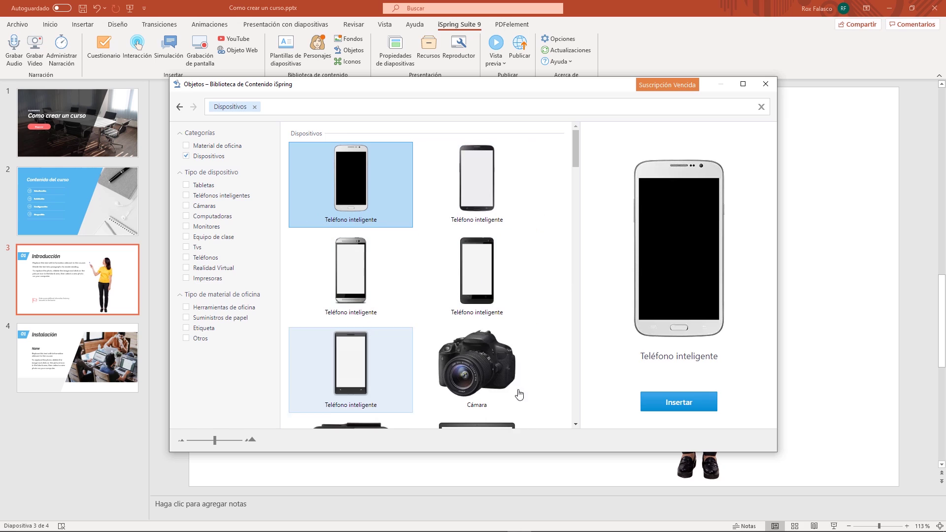
scroll(438, 247, "down", 4)
scroll(444, 266, "down", 2)
scroll(445, 271, "down", 3)
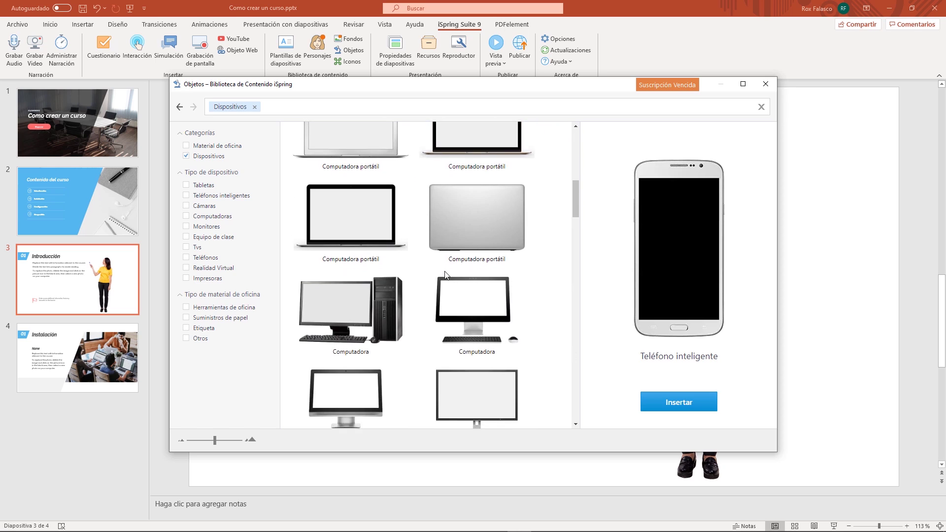
scroll(446, 275, "down", 2)
scroll(446, 276, "down", 2)
scroll(446, 213, "down", 1)
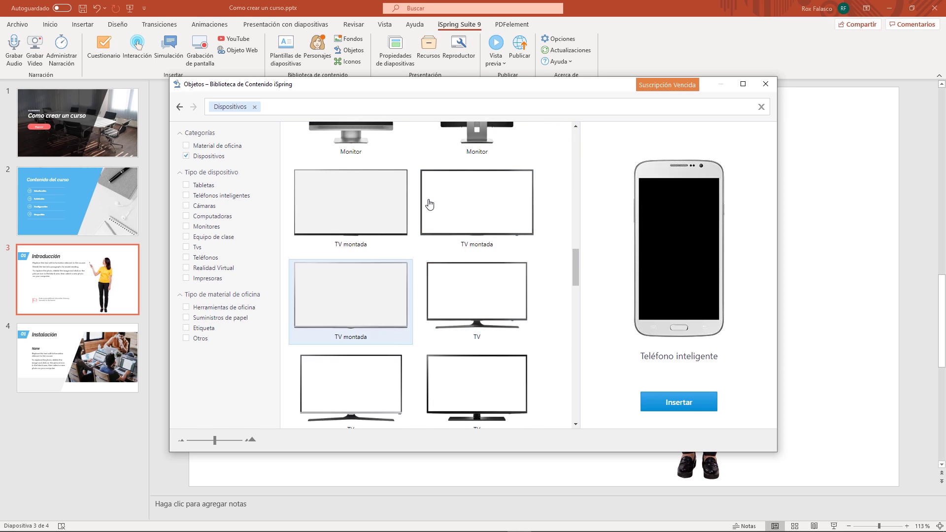
scroll(384, 276, "down", 2)
scroll(394, 236, "down", 3)
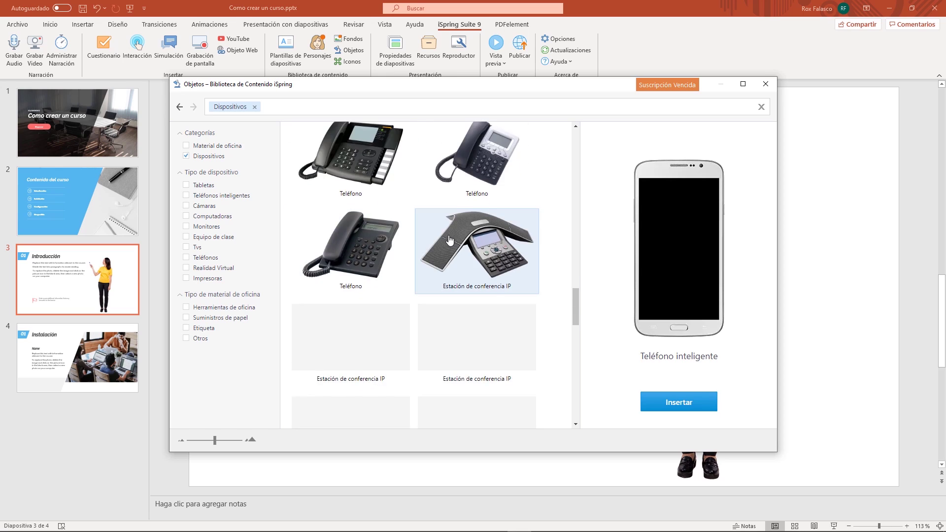
scroll(446, 239, "down", 3)
scroll(449, 239, "down", 3)
scroll(450, 240, "down", 3)
scroll(450, 240, "down", 4)
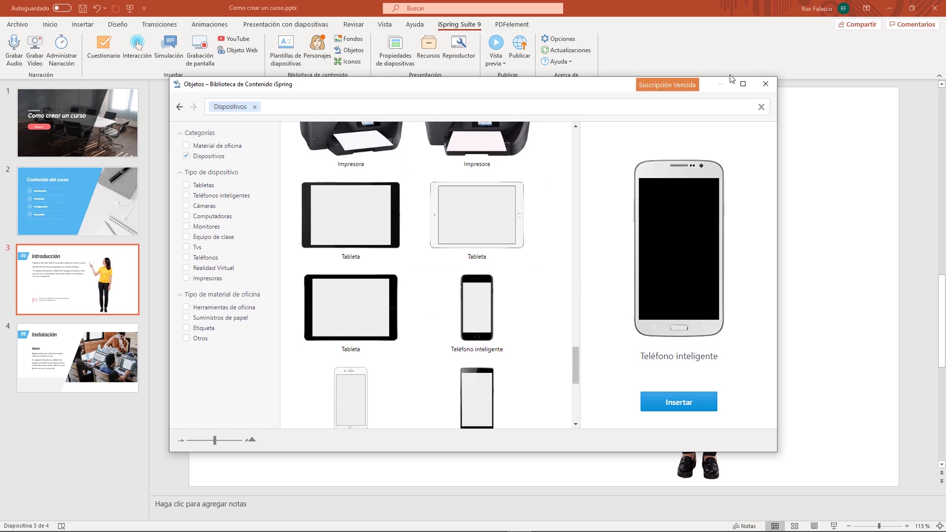
left_click(766, 84)
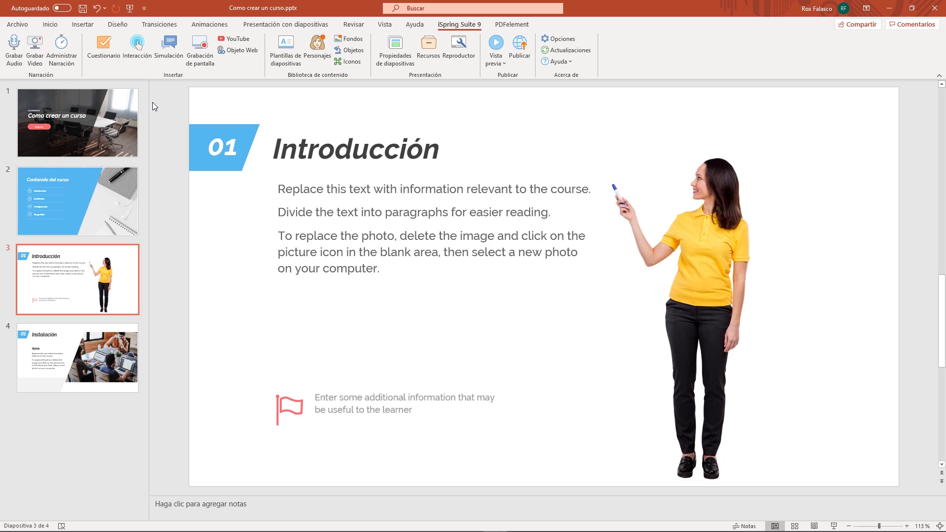
Start a new iSpring interaction and pick the Pasos step-by-step type from the list.
left_click(137, 50)
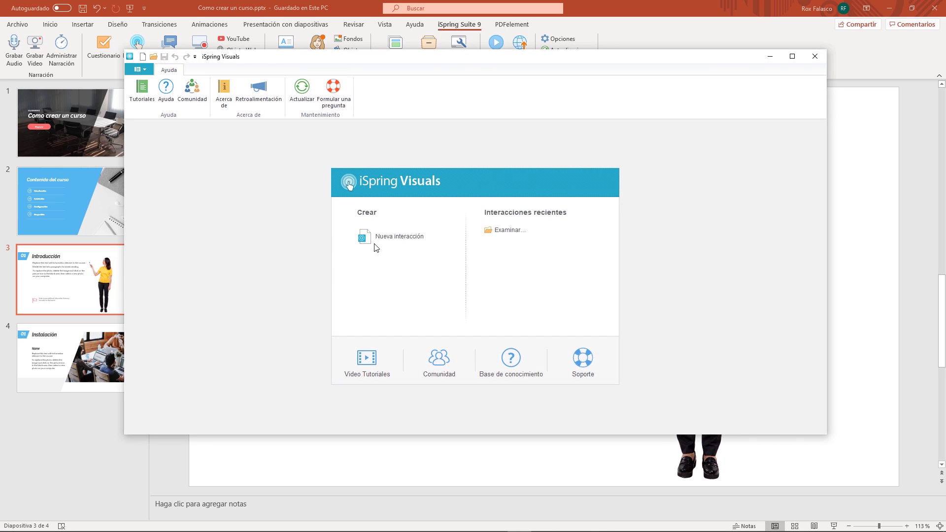
left_click(390, 238)
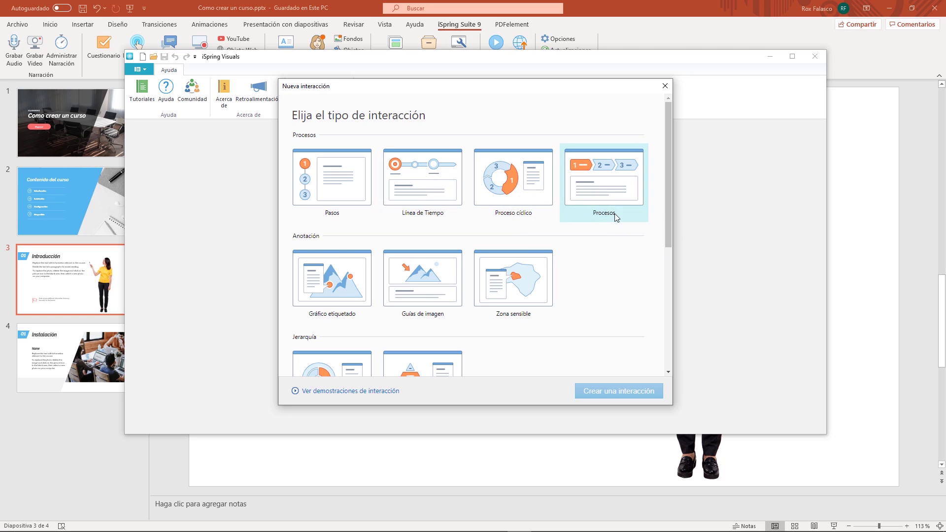
scroll(320, 247, "down", 3)
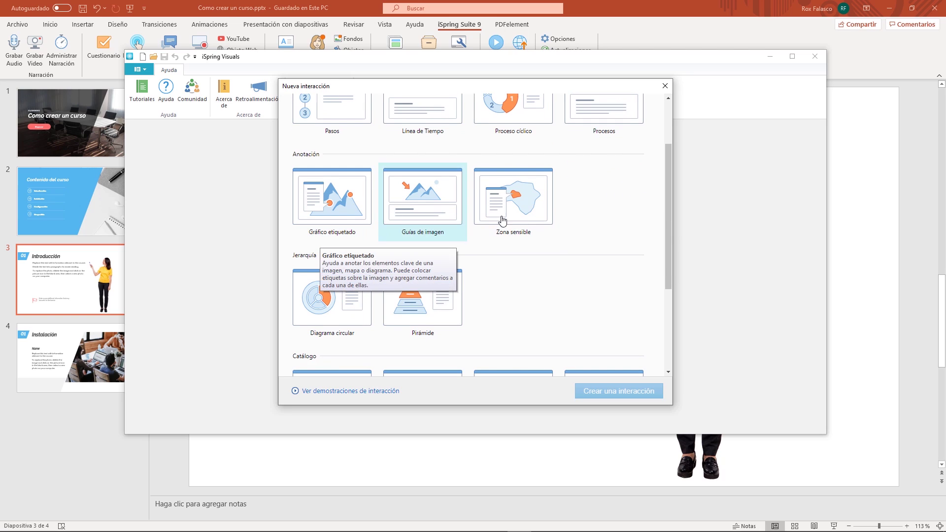
scroll(544, 236, "down", 3)
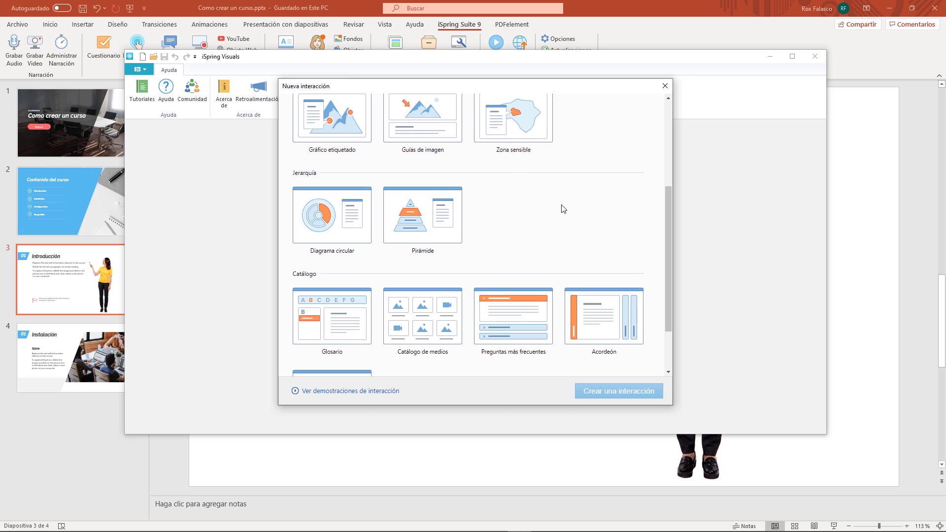
scroll(560, 207, "up", 5)
scroll(616, 230, "down", 3)
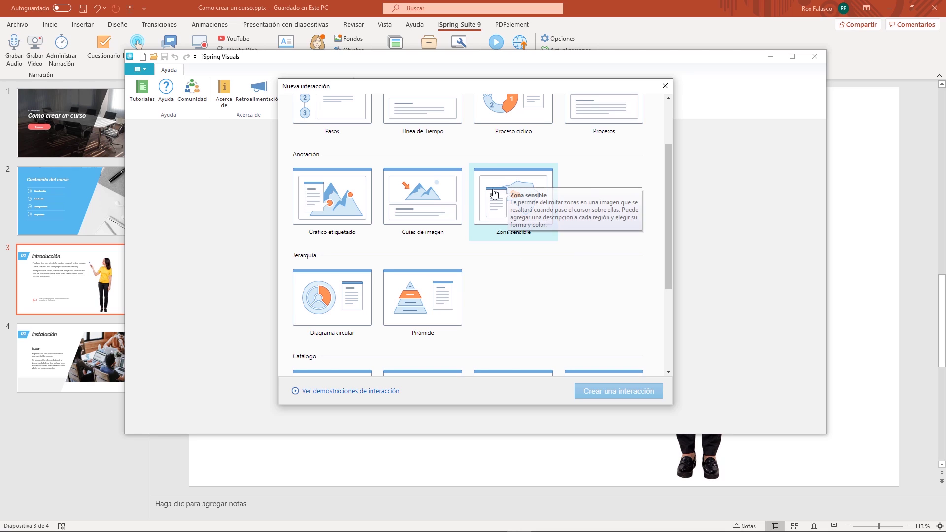
mouse_move(513, 119)
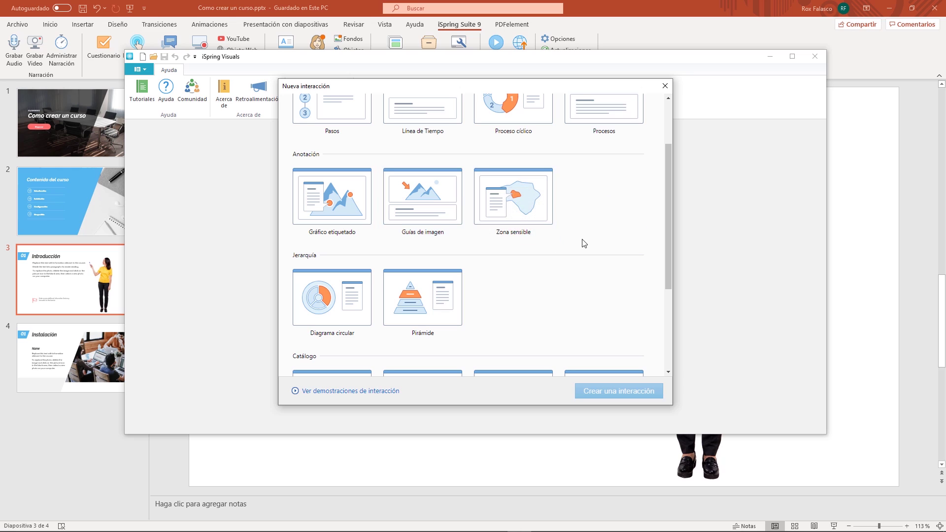
scroll(583, 243, "down", 2)
scroll(473, 222, "down", 2)
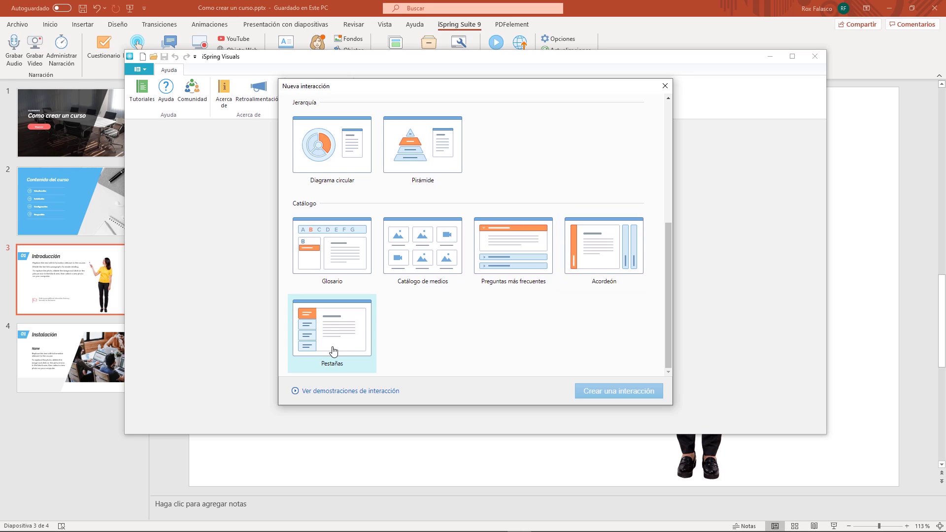
scroll(386, 308, "up", 5)
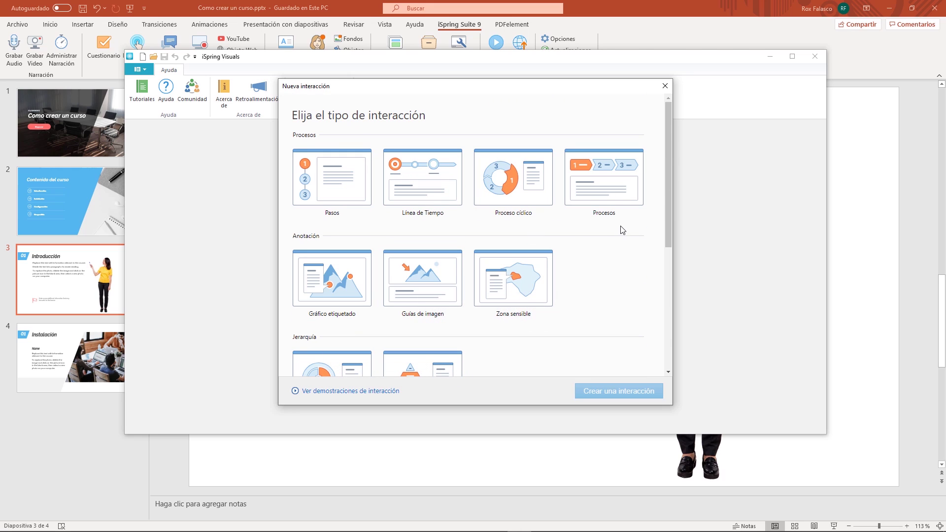
left_click(331, 214)
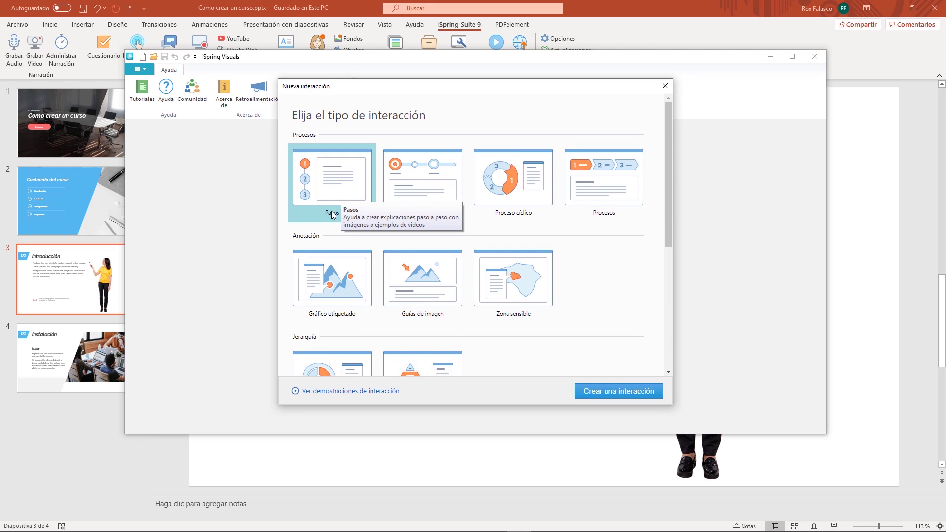
Create the Pasos interaction with Paso 1 'Introducción al curso' and Paso 2 'Configuración de las herramientas'.
left_click(619, 397)
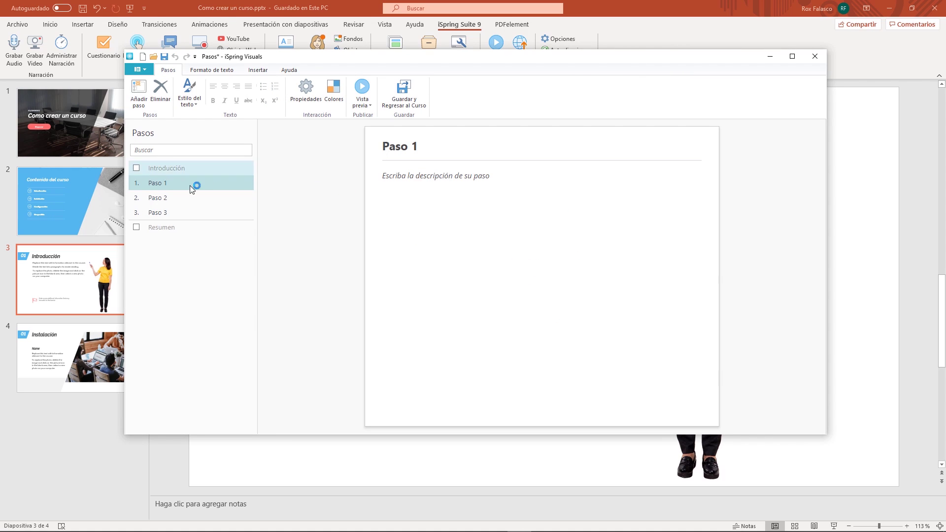
left_click(483, 184)
type("Introducción al curso")
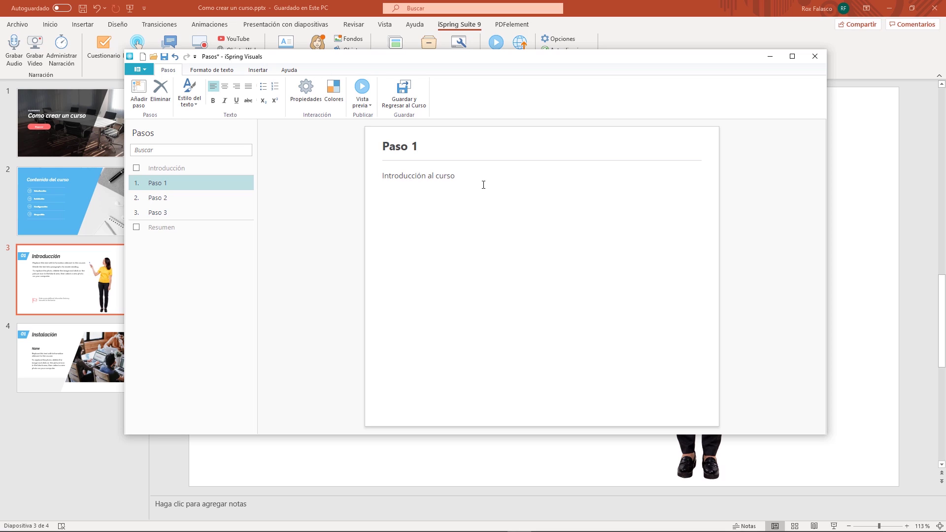
left_click(228, 198)
left_click(416, 186)
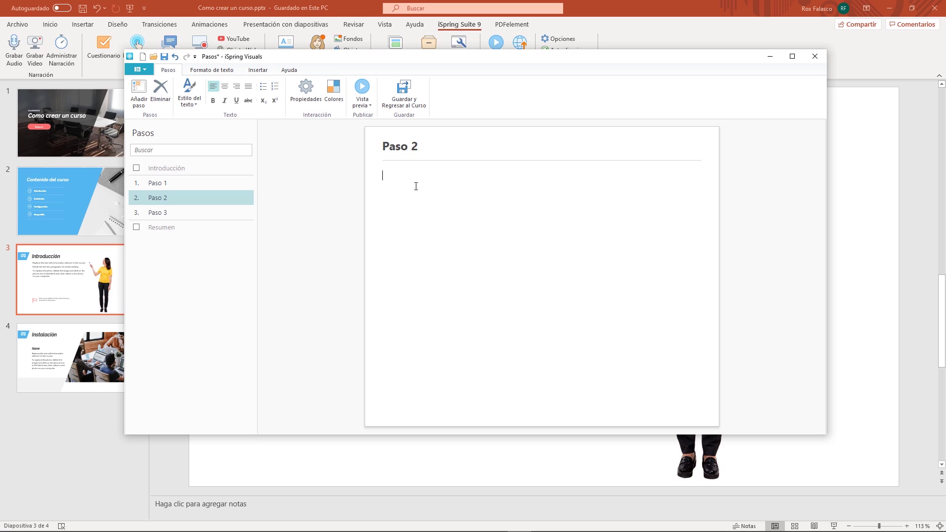
type("Configuración de las he")
type("rramientas")
Set Paso 3 to 'Publicación del curso' and preview the interaction.
left_click(166, 217)
left_click(465, 176)
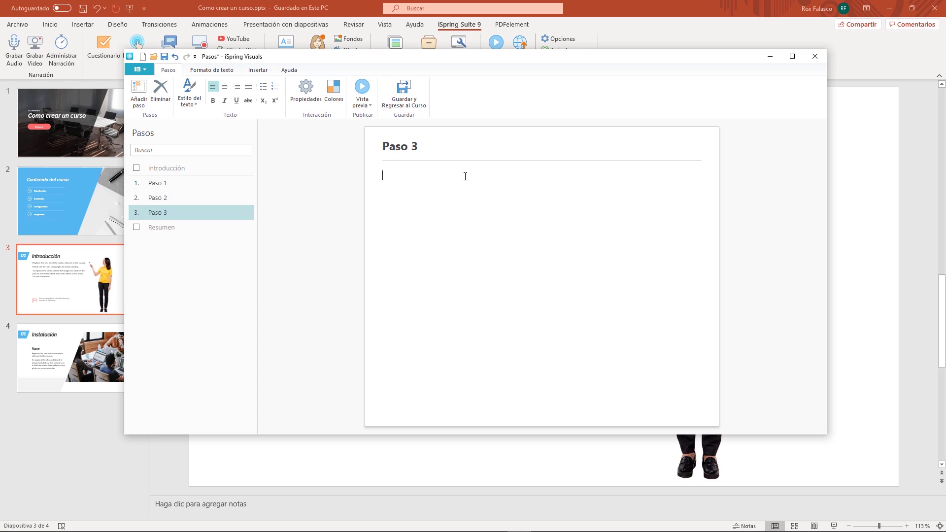
type("Publicación")
type(" del curso")
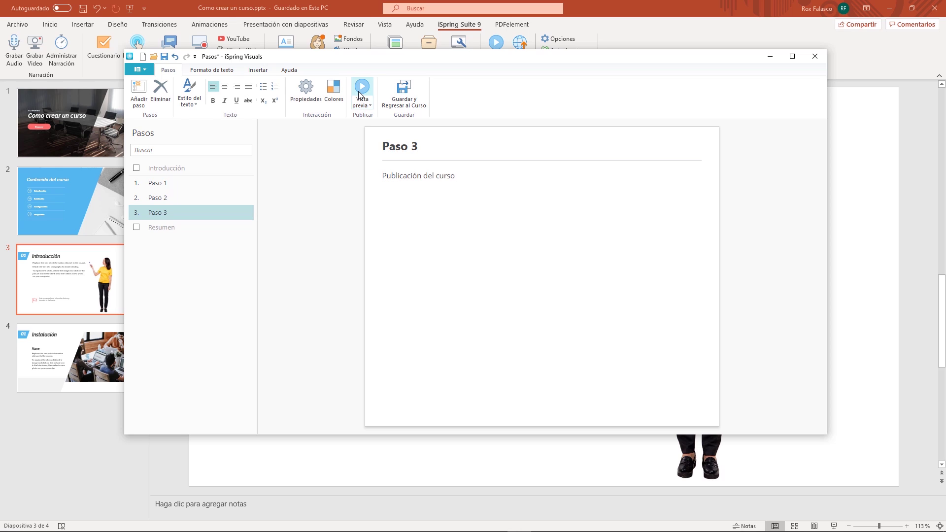
left_click(362, 89)
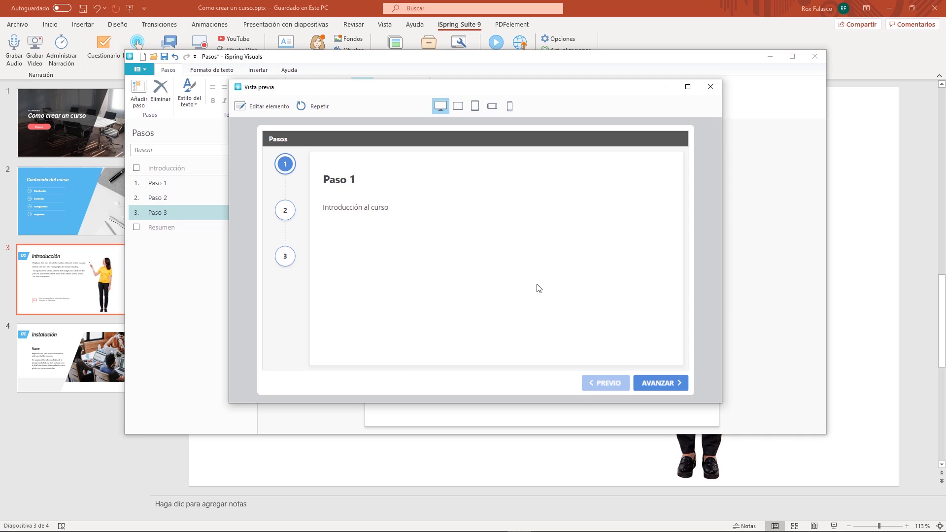
Check steps 1–3 and AVANZAR in the preview, close it, and save back to the course.
left_click(285, 212)
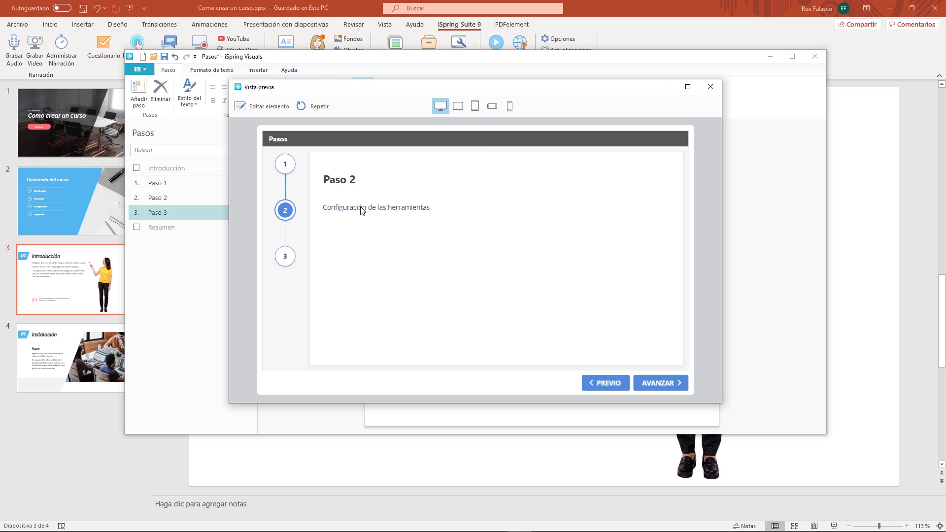
left_click(284, 258)
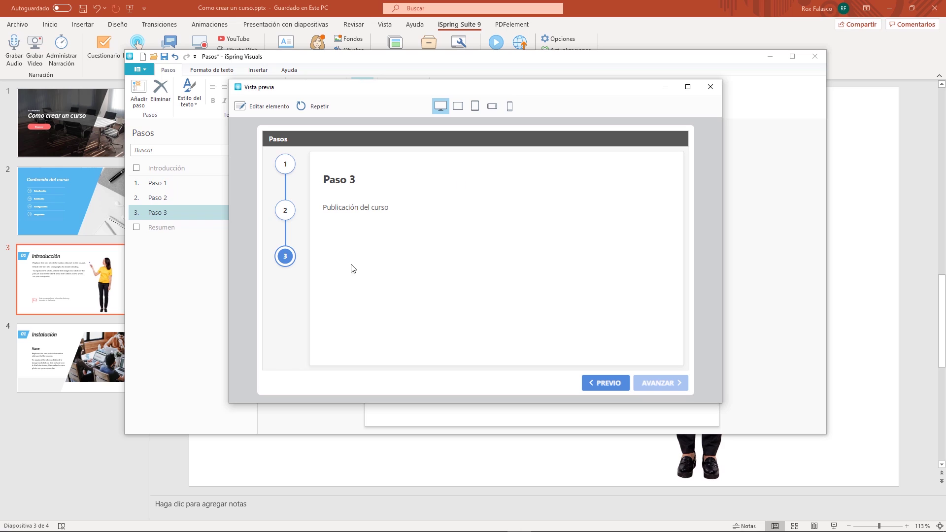
left_click(286, 165)
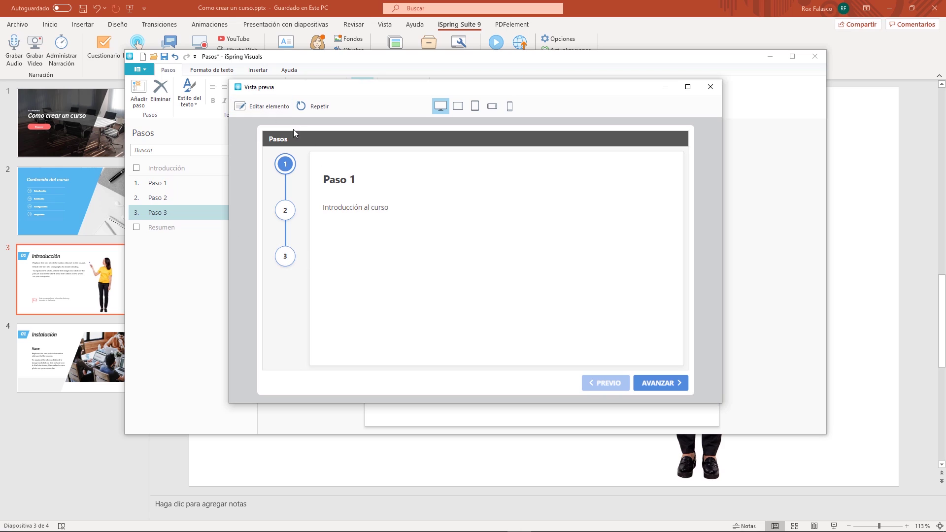
left_click(666, 386)
left_click(669, 386)
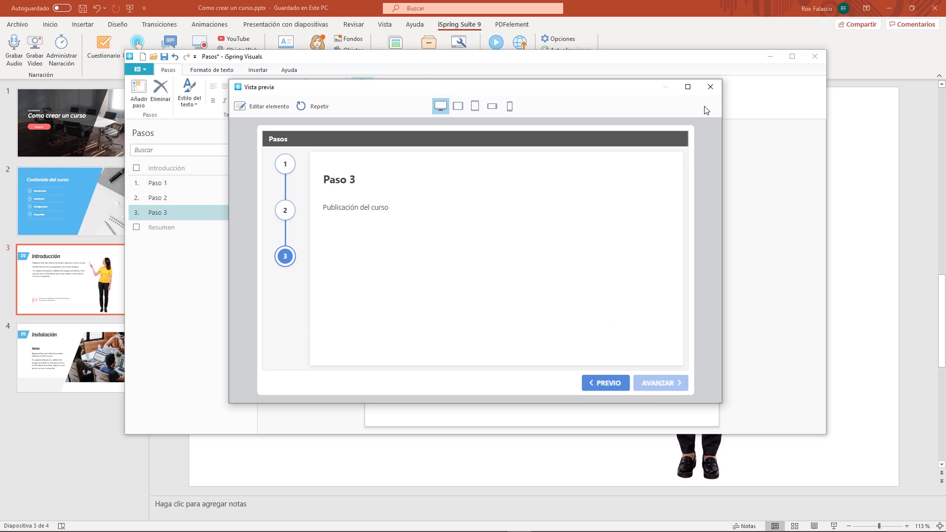
left_click(710, 87)
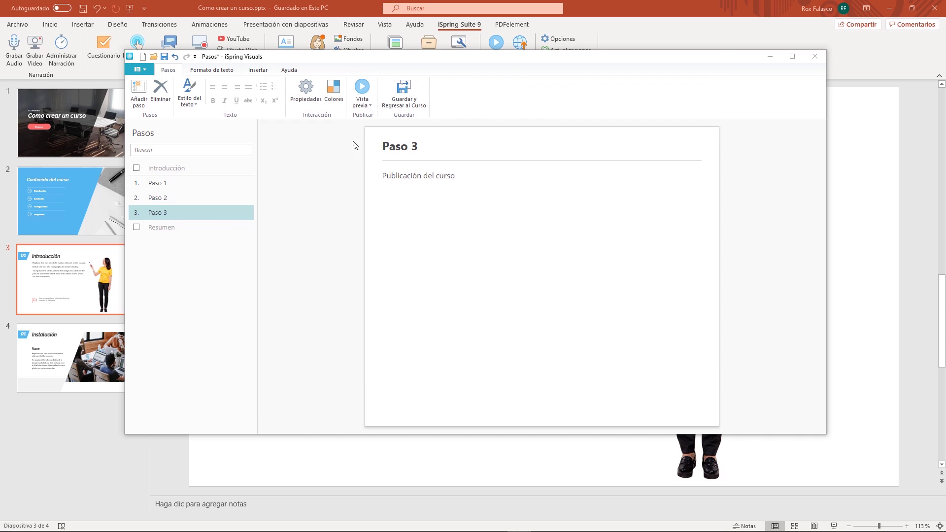
left_click(404, 92)
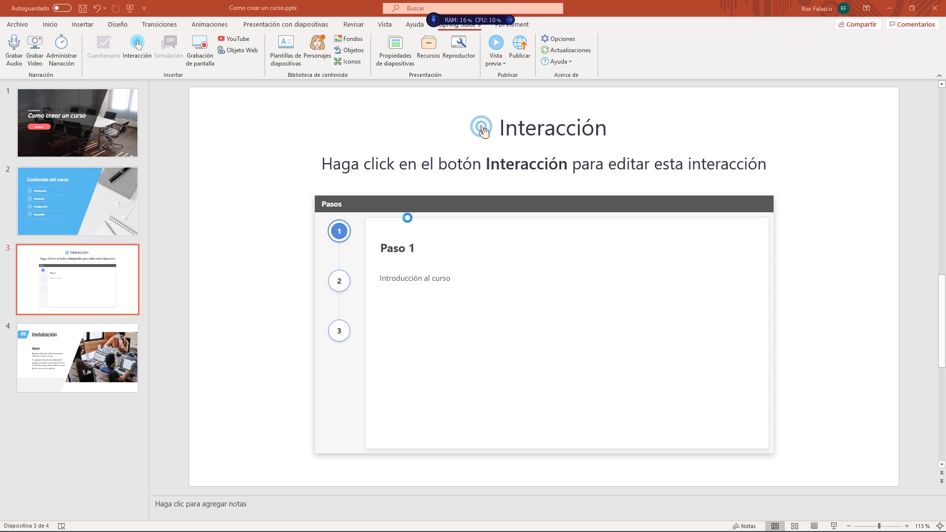
Add a new blank slide and move it above Instalación as slide 4.
right_click(76, 402)
left_click(67, 405)
right_click(67, 392)
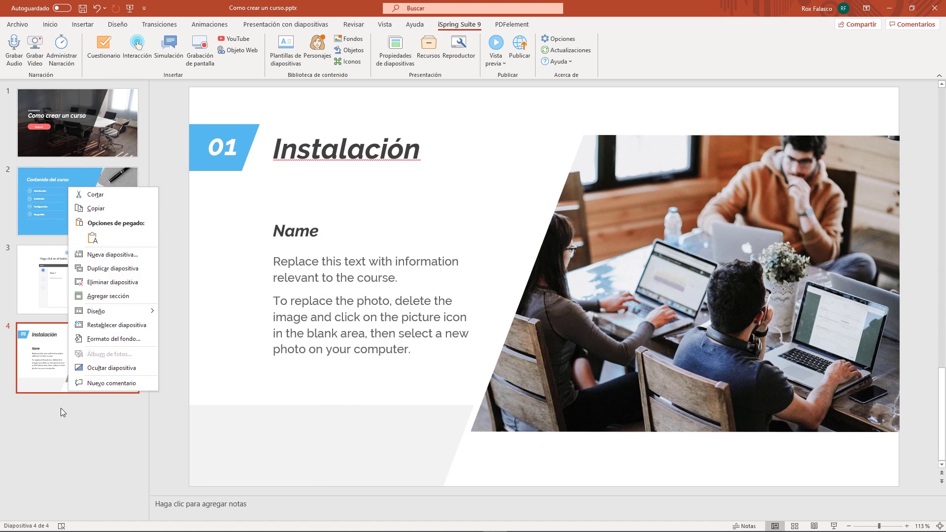
right_click(61, 412)
left_click(102, 452)
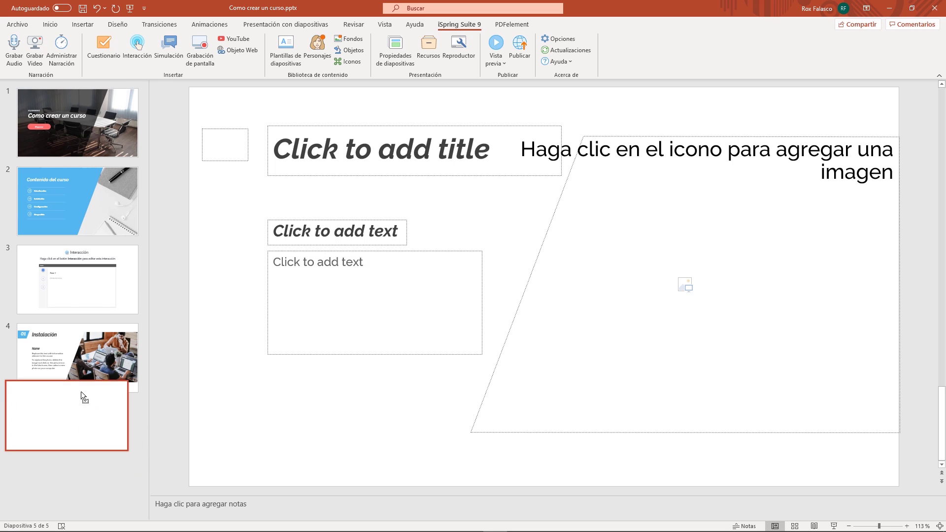
left_click_drag(98, 423, 86, 345)
Check the Pasos interaction on slide 3, then delete all placeholders from slide 4.
left_click(74, 302)
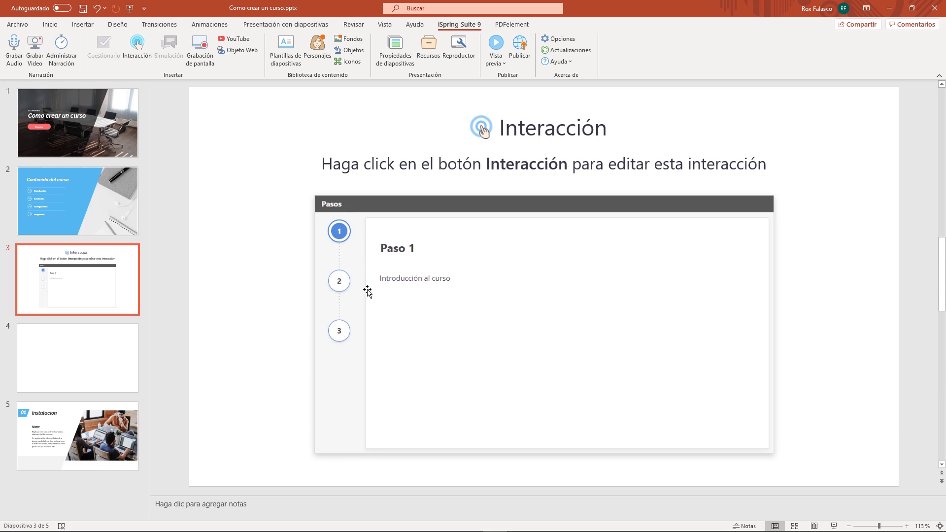
left_click(339, 282)
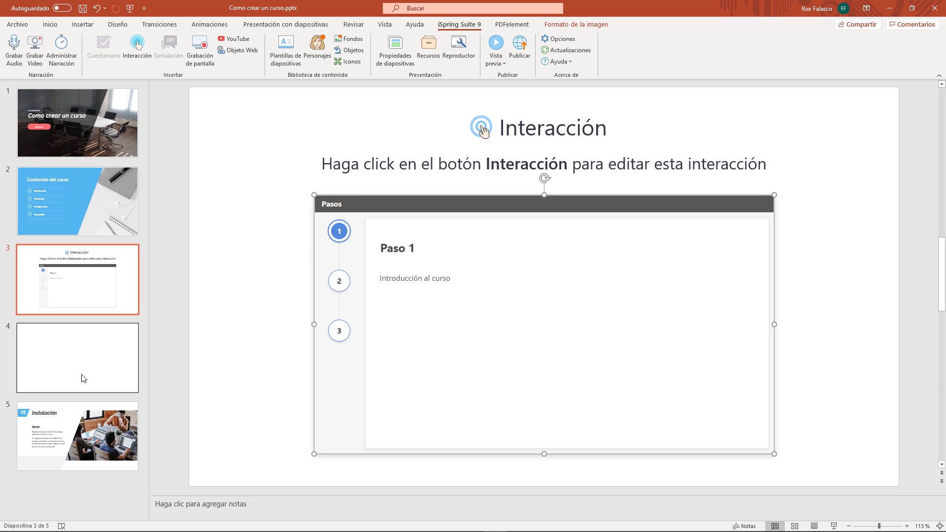
left_click(97, 377)
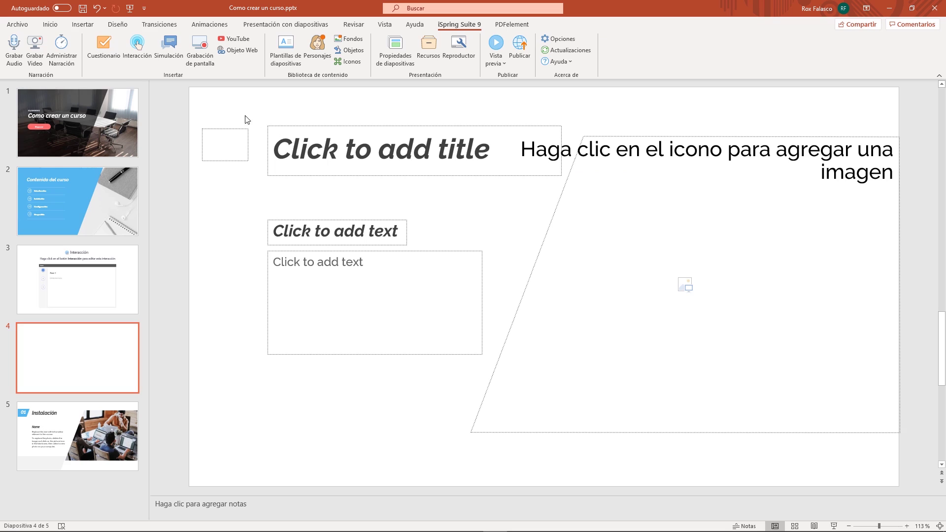
left_click(320, 154)
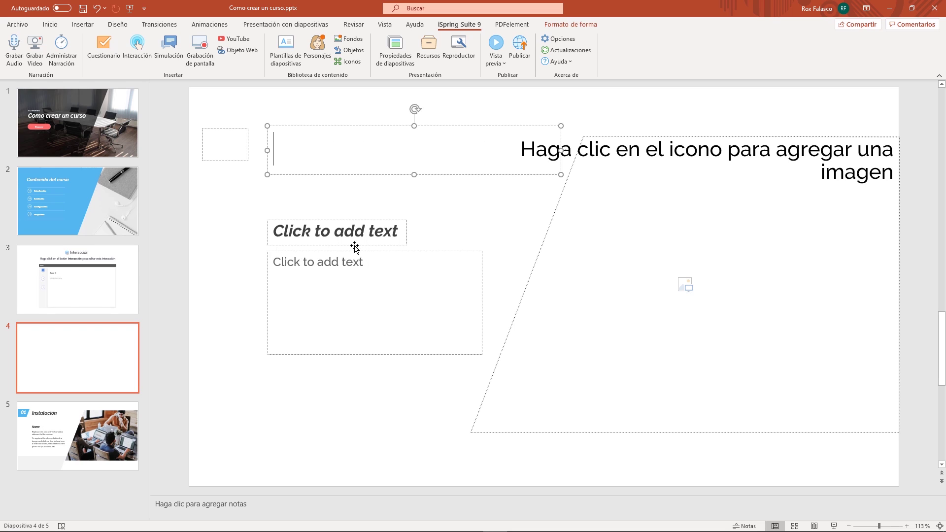
left_click(321, 412)
key("ctrl+a")
key("Delete")
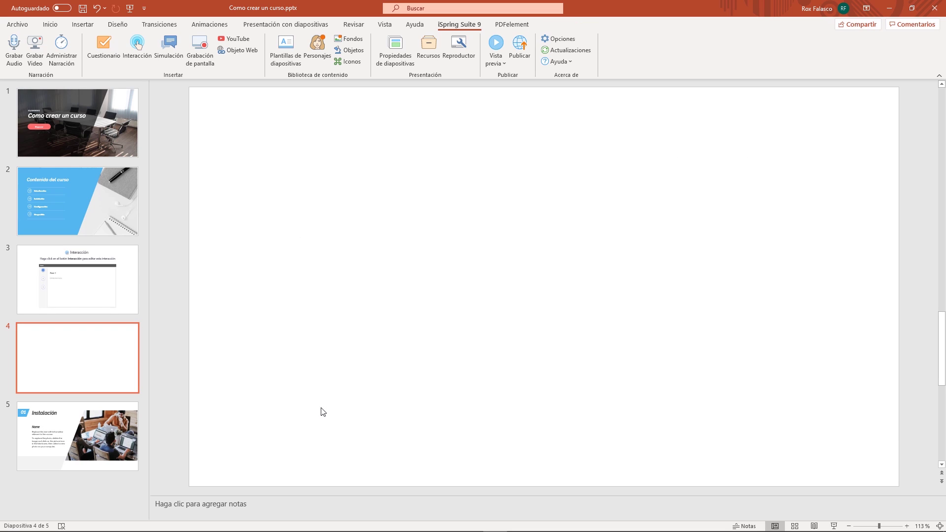
left_click(138, 49)
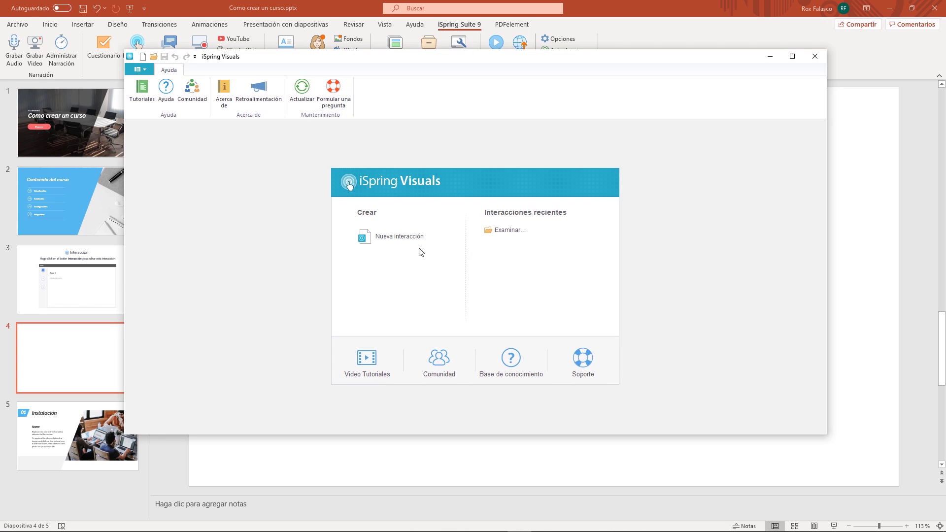
Create a Zona sensible hotspot interaction and replace its image with a world map file.
left_click(400, 237)
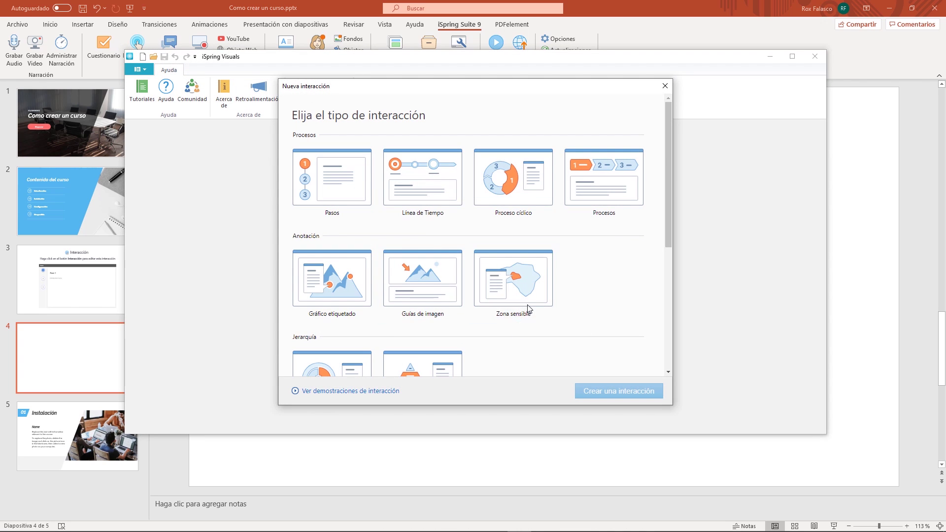
left_click(520, 295)
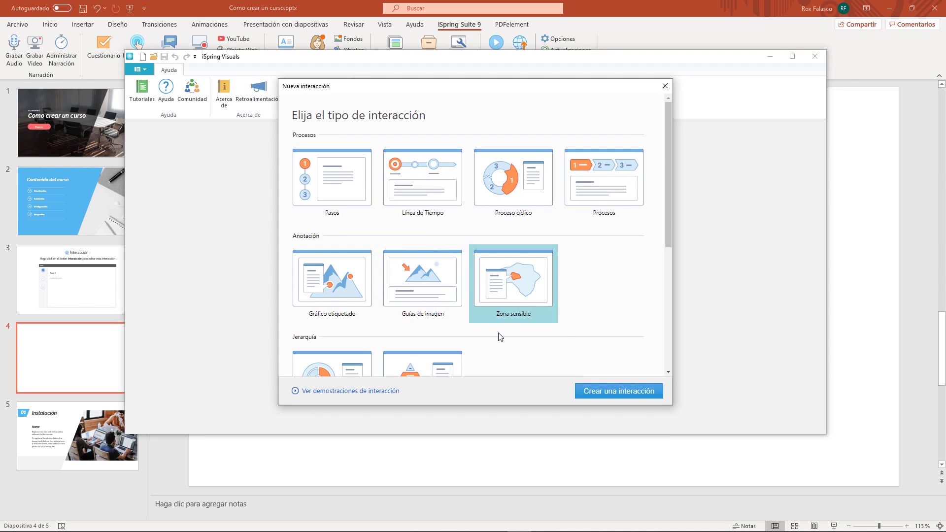
left_click(634, 394)
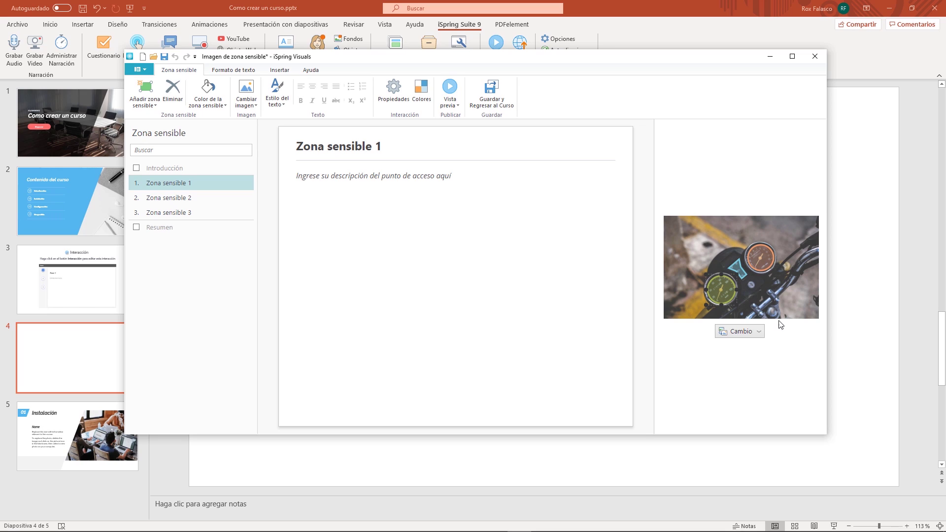
left_click(735, 335)
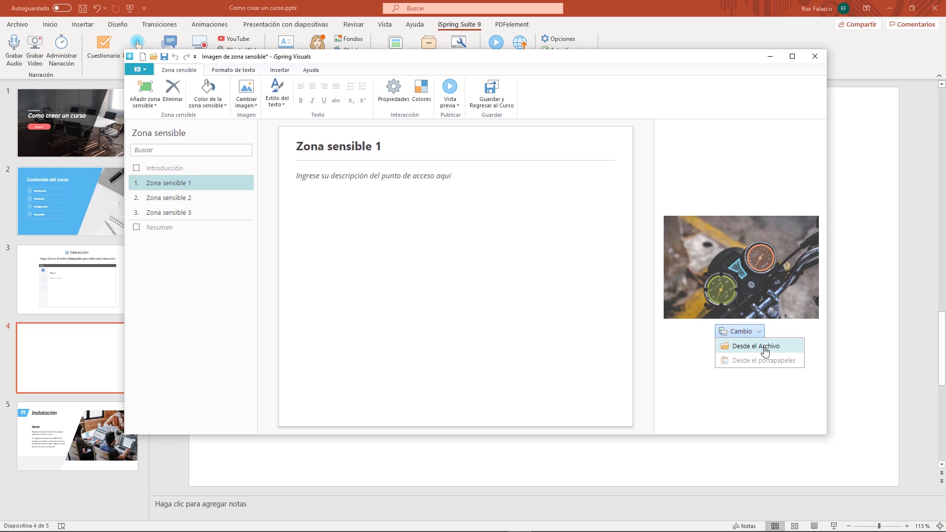
left_click(764, 351)
Shrink hotspot 1 over South America, describe it as Buenos Aires, and delete hotspot 3.
left_click_drag(722, 288, 709, 289)
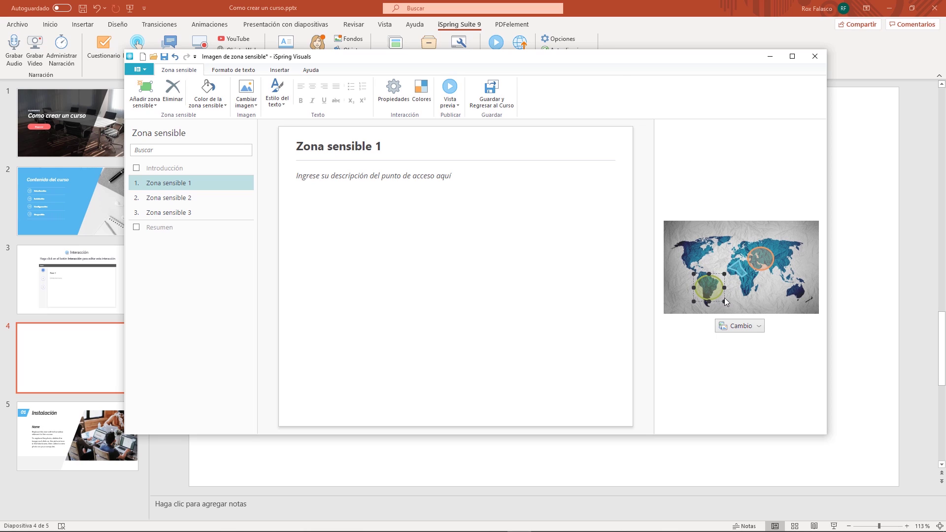
left_click_drag(724, 300, 715, 300)
left_click(394, 188)
type("Buenos Aires")
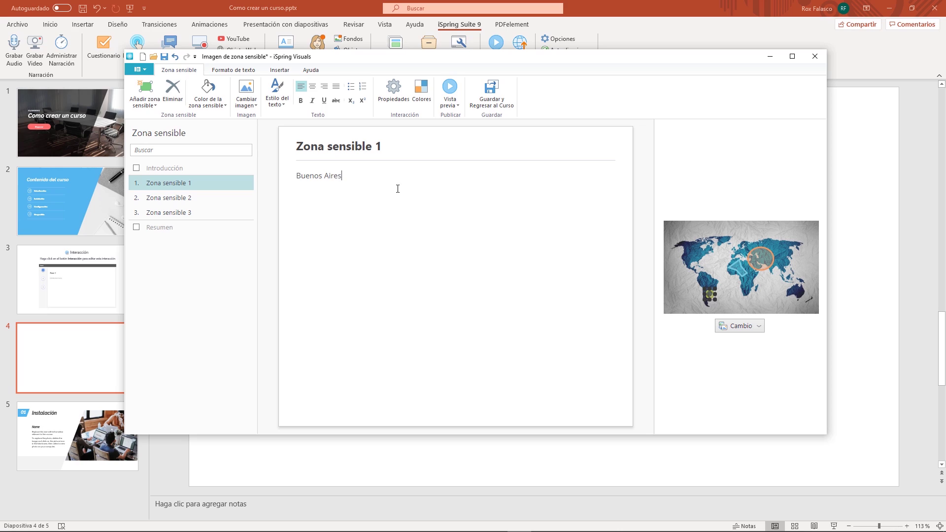
left_click(734, 262)
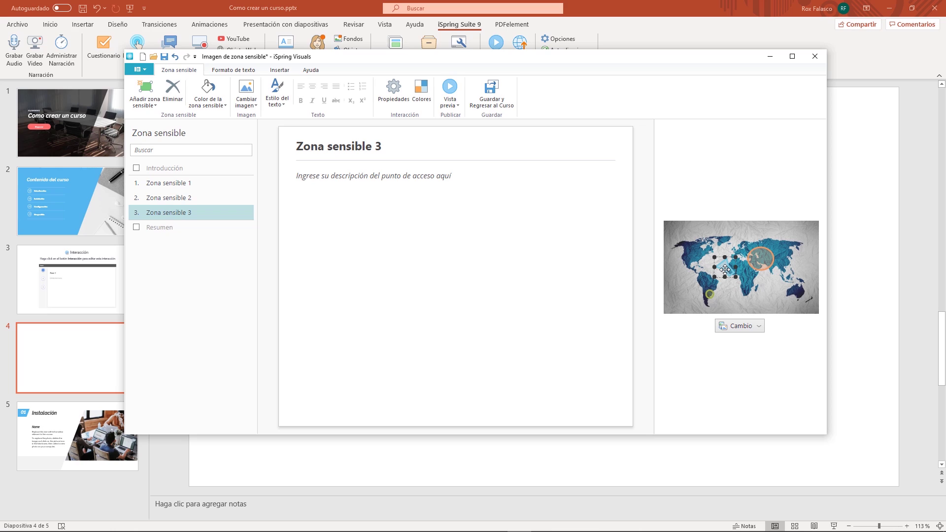
key("Delete")
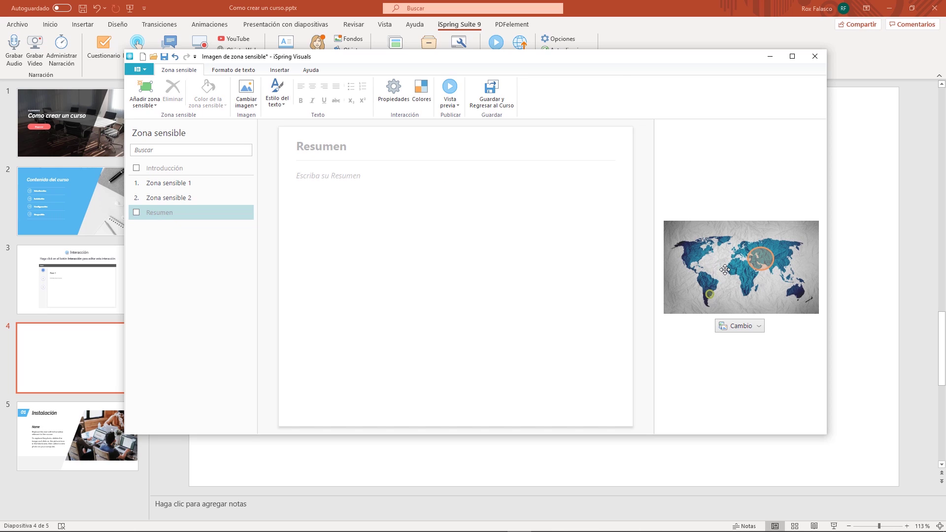
Move the second hotspot onto Europe and describe it as España.
left_click(154, 104)
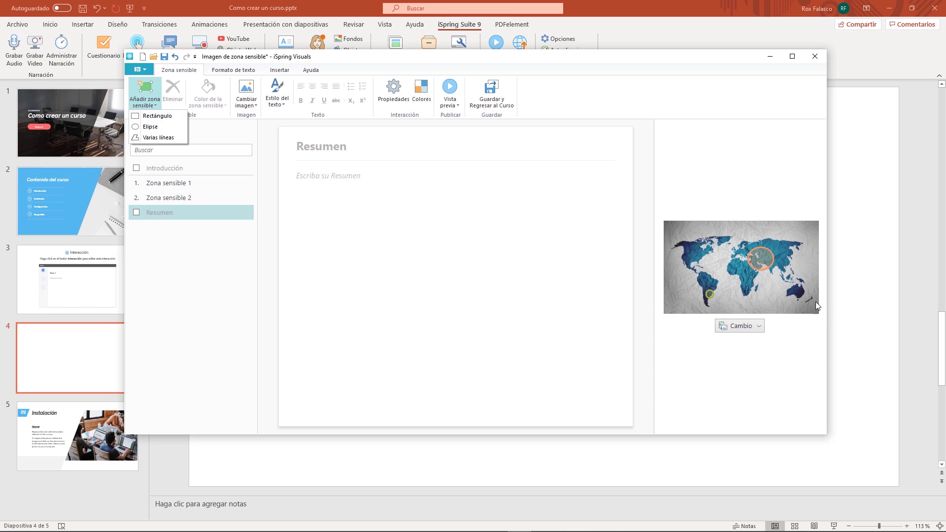
left_click(762, 270)
left_click_drag(763, 270, 737, 260)
left_click(459, 237)
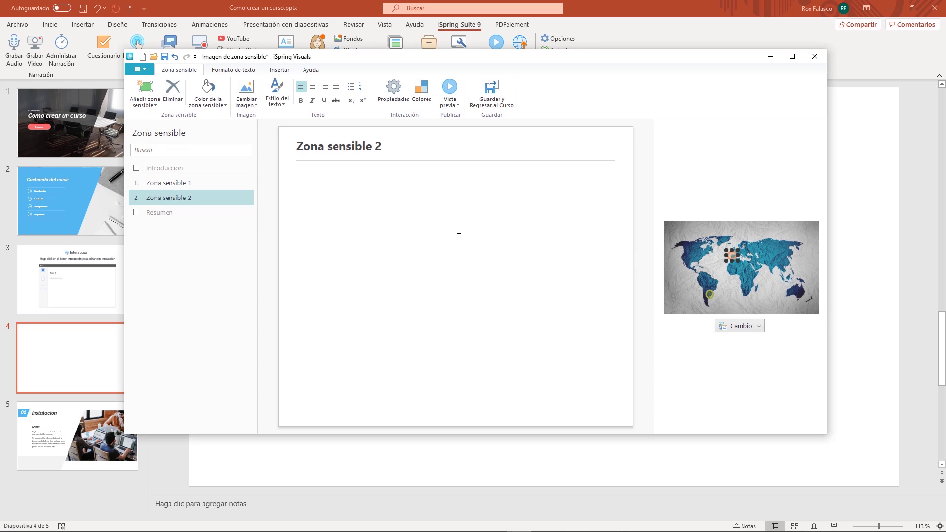
type("España")
left_click(694, 262)
Draw an ellipse hotspot over Asia reading Japón, save to slide 4, and preview the course.
left_click(144, 102)
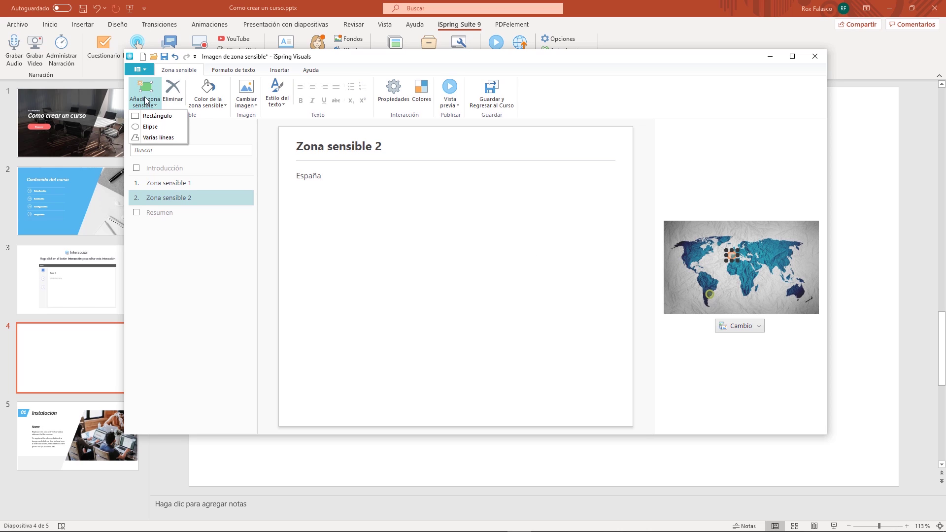
left_click(150, 127)
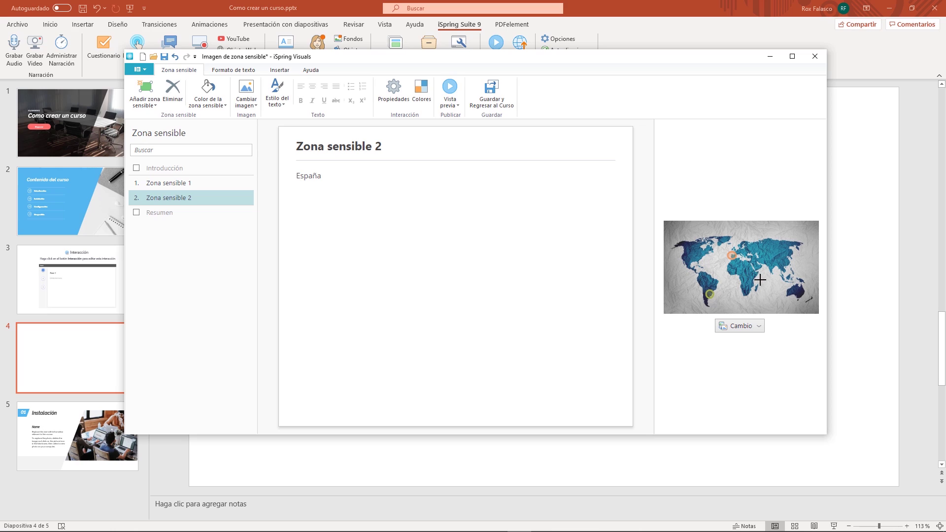
left_click_drag(787, 266, 800, 278)
left_click(354, 211)
type("Japón")
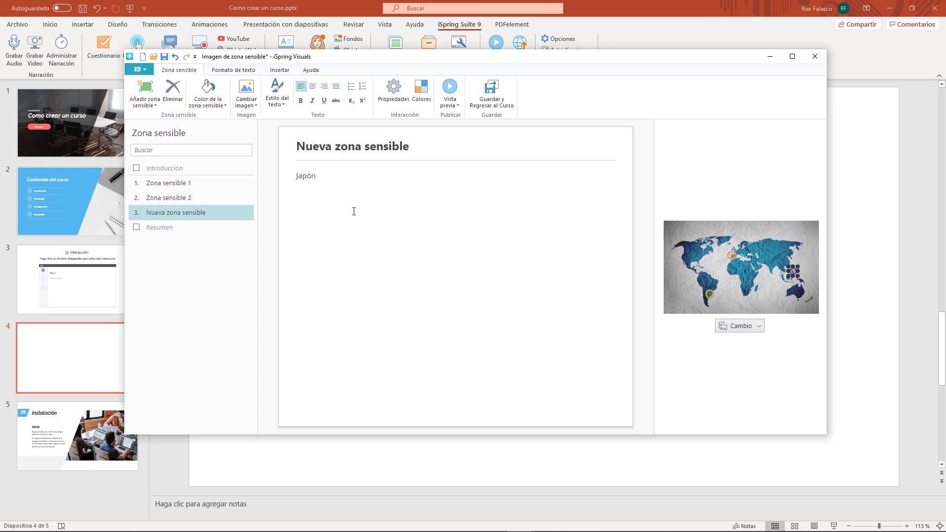
left_click(493, 93)
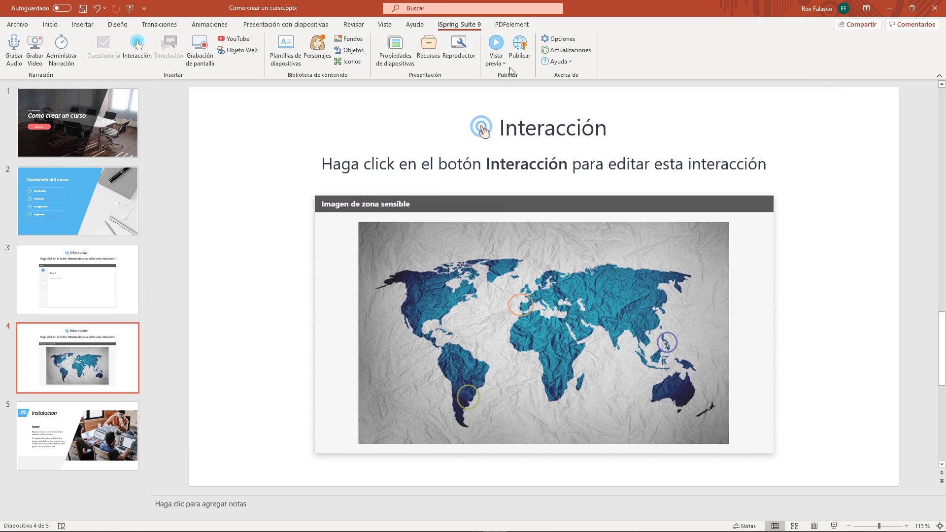
left_click(496, 49)
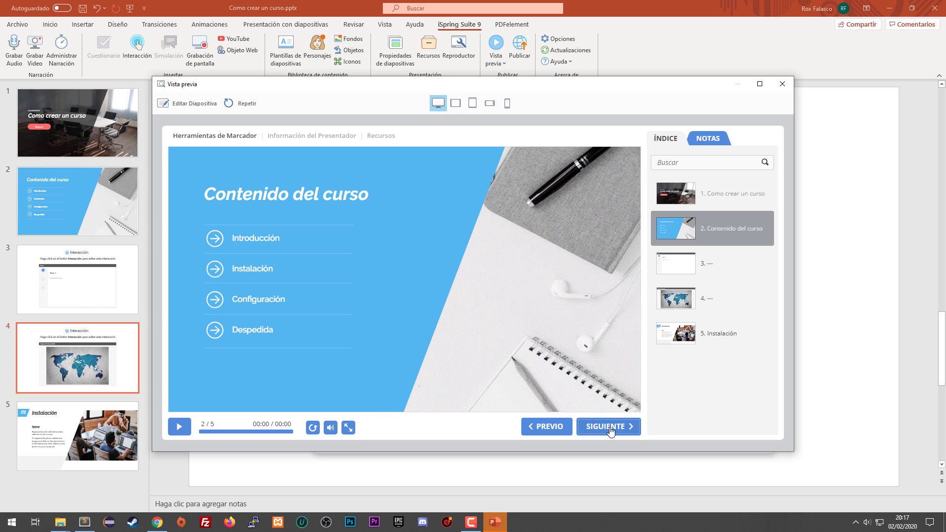
In the preview, advance to the Pasos slide, show steps 2 and 3, then continue to the map slide.
left_click(610, 427)
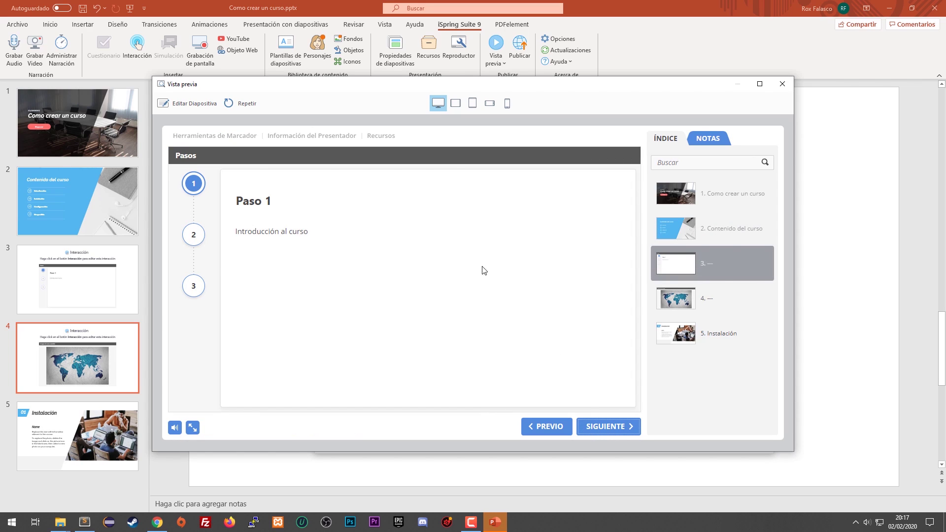
left_click(193, 235)
left_click(193, 287)
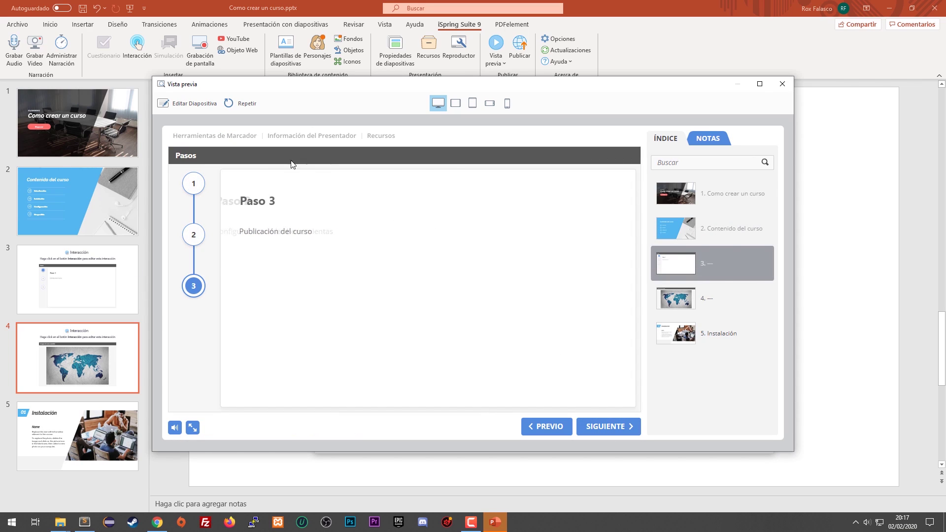
left_click(617, 427)
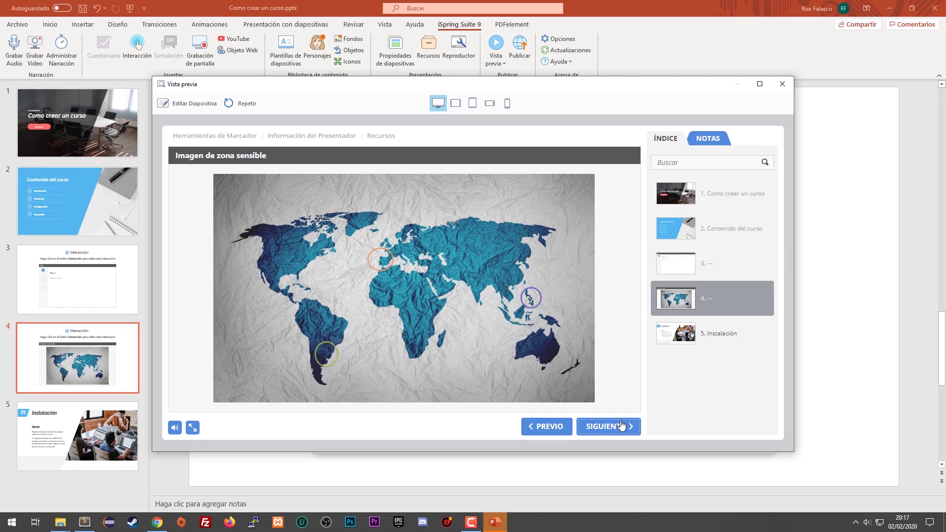
Test the Buenos Aires, España and Asia hotspot popups on the world map, several times each.
left_click(330, 358)
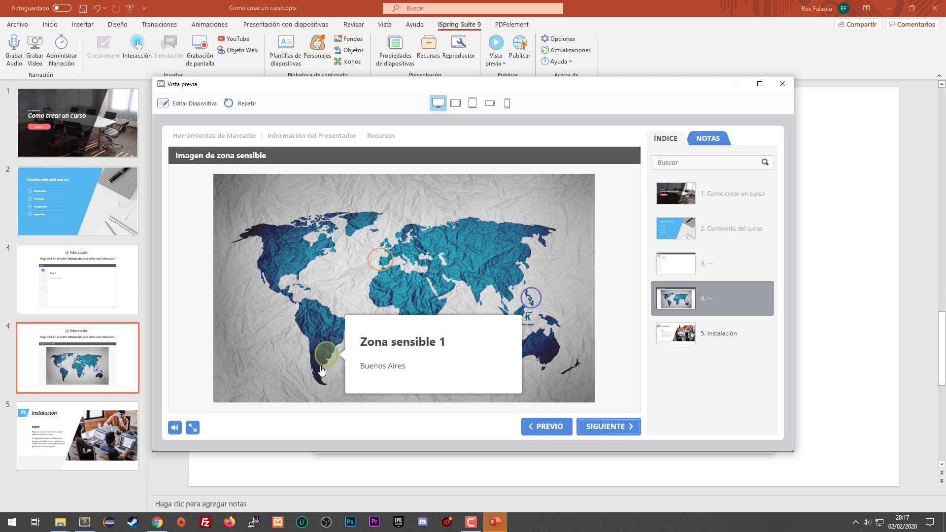
left_click(381, 260)
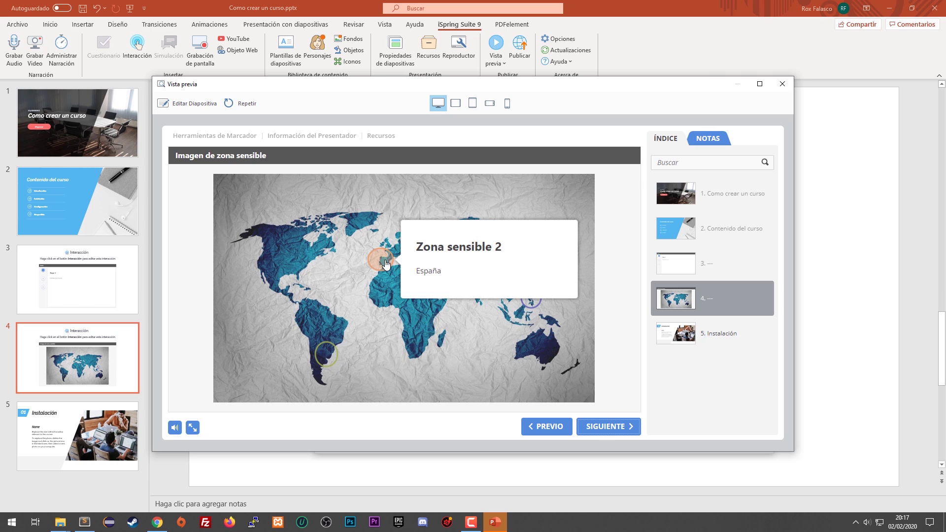
left_click(531, 310)
left_click(546, 265)
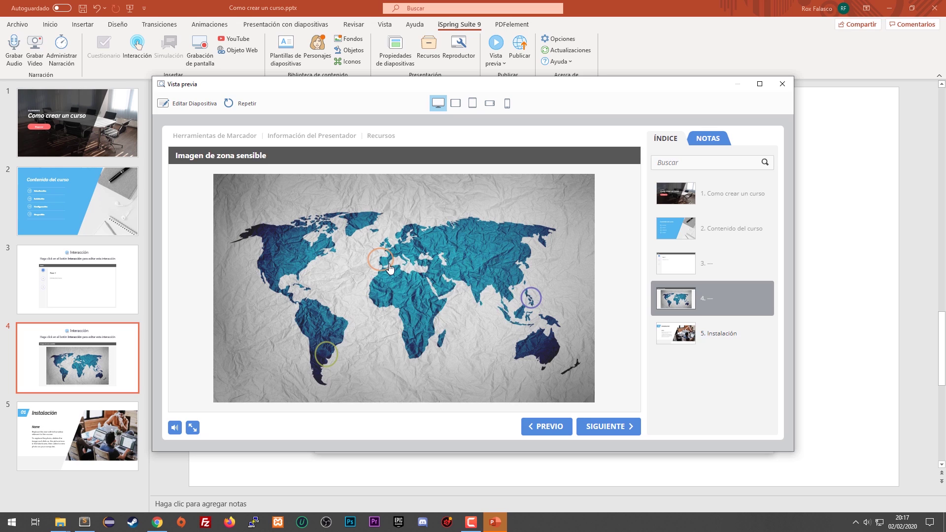
left_click(389, 268)
left_click(326, 354)
left_click(382, 257)
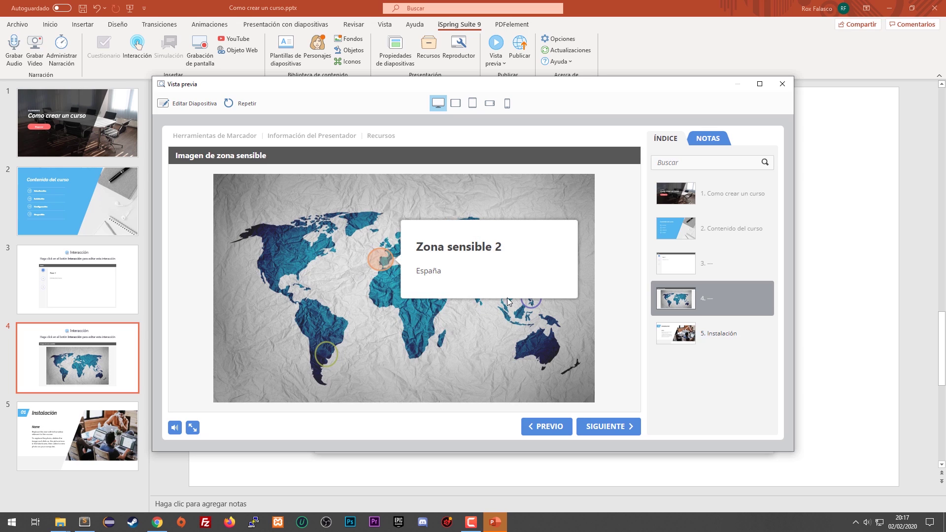
left_click(530, 300)
Advance to the Instalación slide, close the preview, and return to slide 4's interaction.
left_click(615, 431)
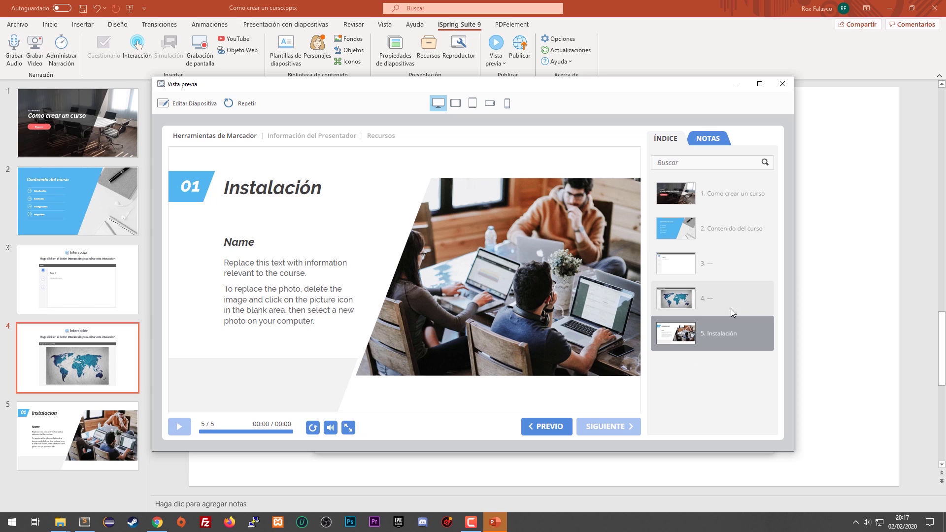
left_click(783, 84)
left_click(274, 202)
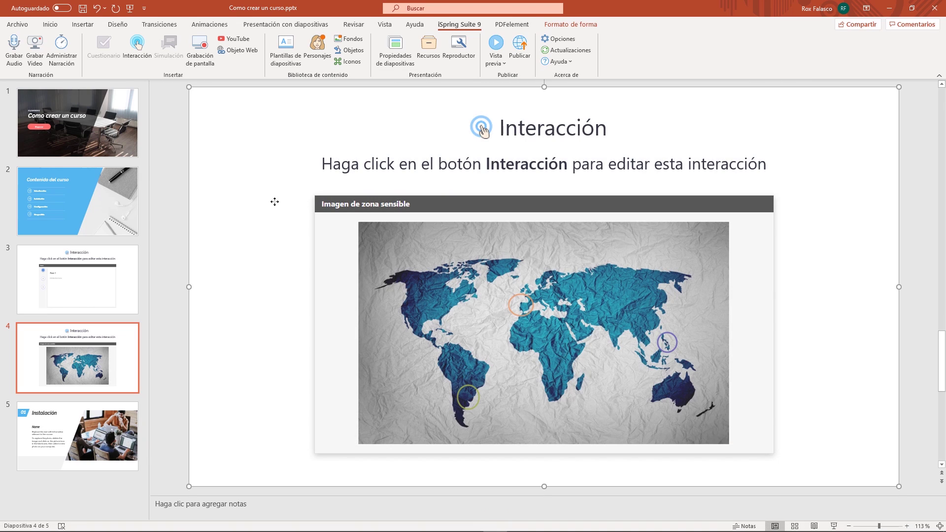
left_click(187, 176)
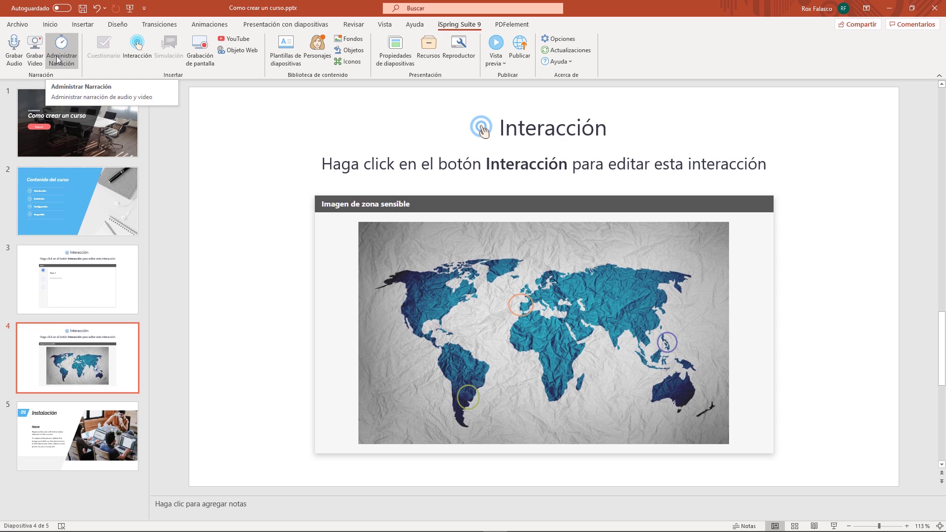
Open the iSpring Narration Editor and play the timeline around slides 1 and 2.
left_click(58, 60)
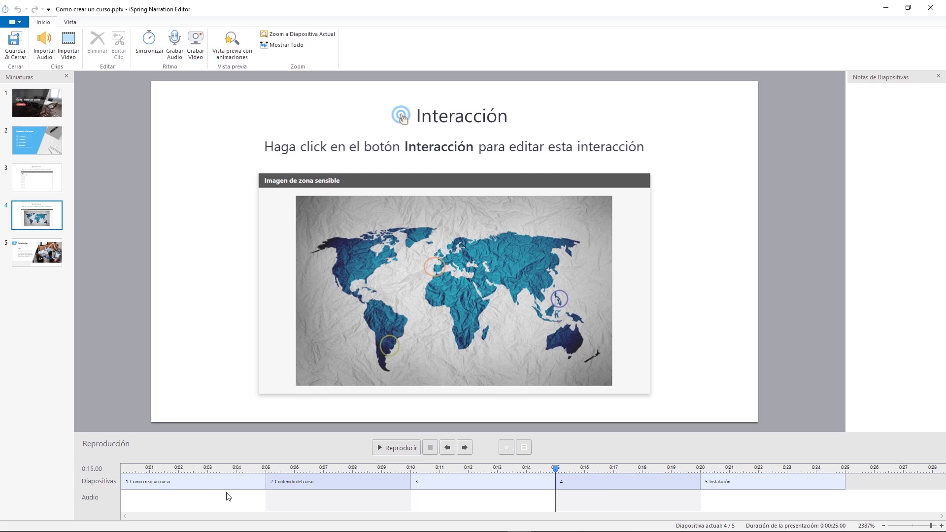
left_click(174, 468)
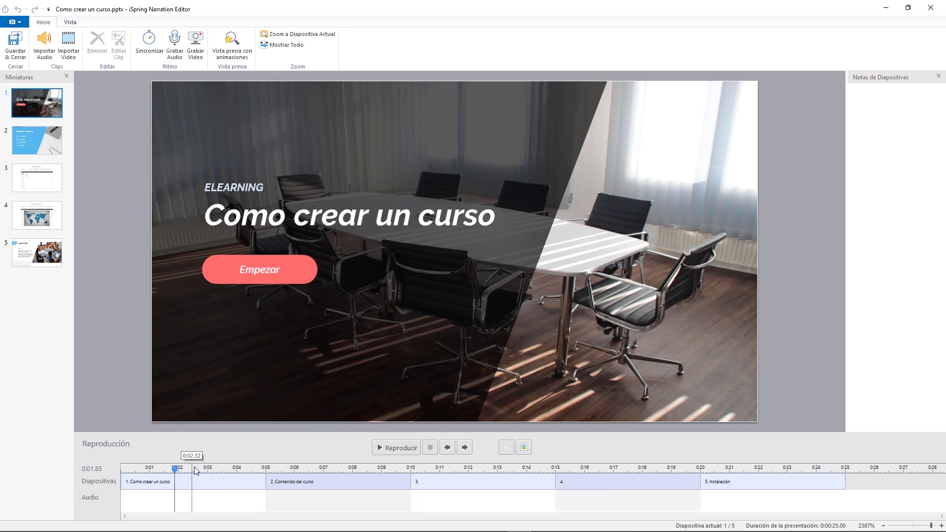
left_click(266, 469)
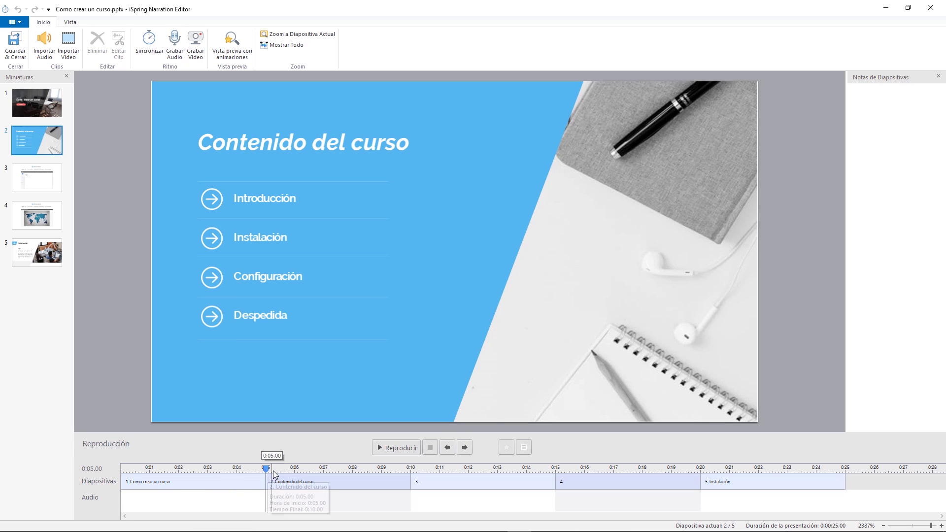
key("space")
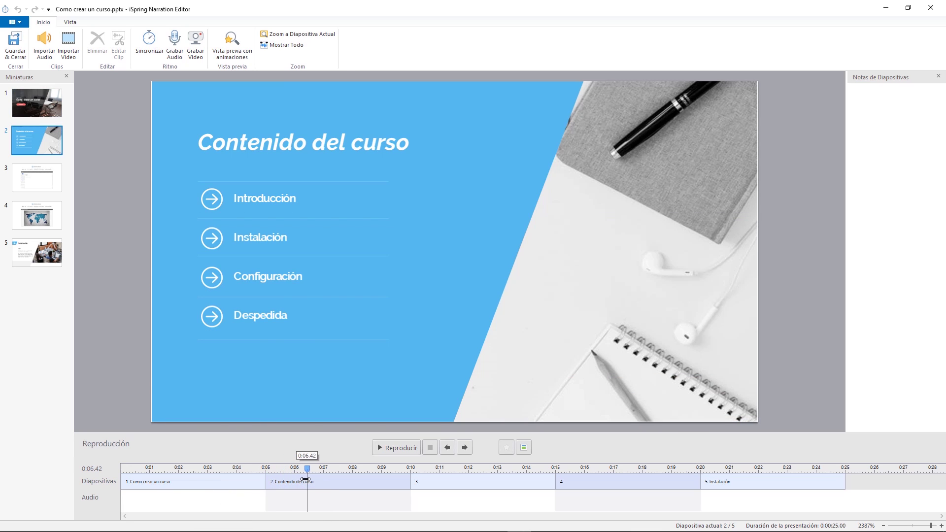
key("space")
Drag slide 1's timing to about 8 seconds and back, then close the editor discarding changes.
left_click_drag(266, 481, 358, 481)
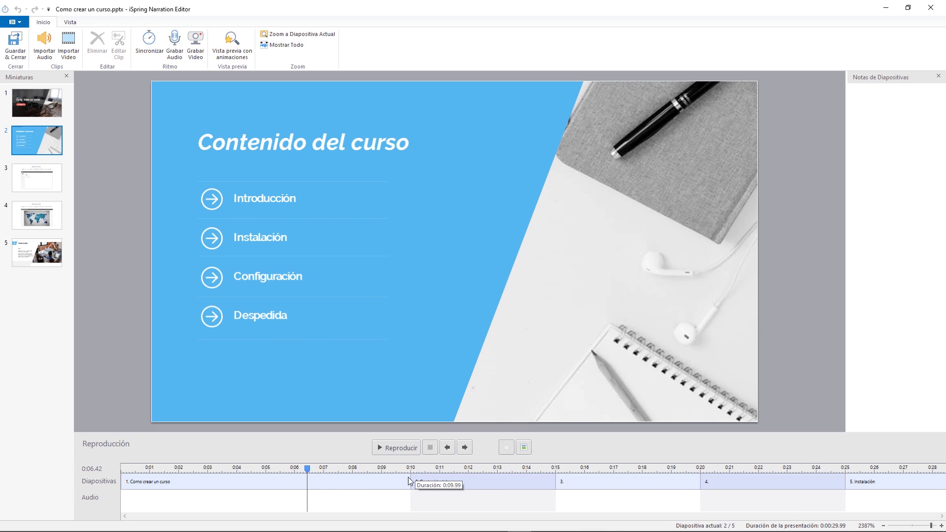
mouse_move(358, 481)
left_mouse_down()
mouse_move(411, 480)
mouse_move(265, 490)
left_mouse_up()
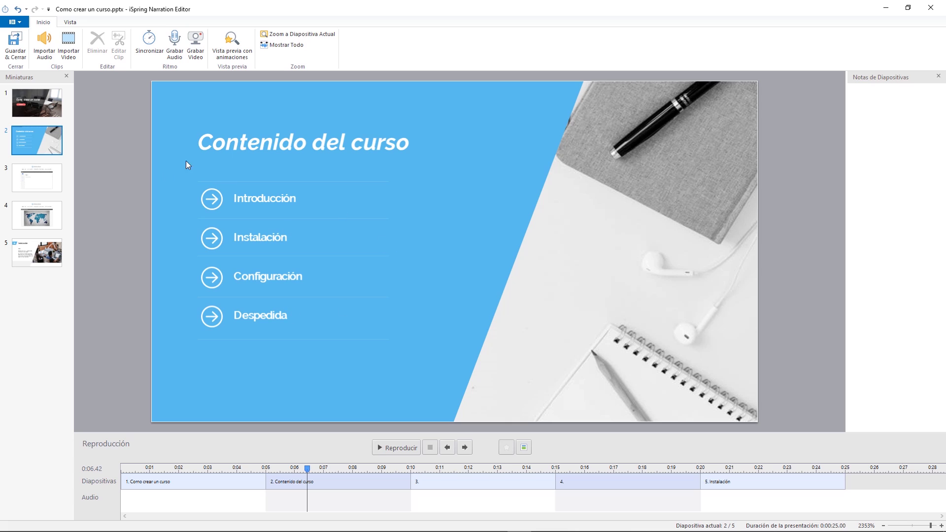
left_click(930, 8)
left_click(560, 292)
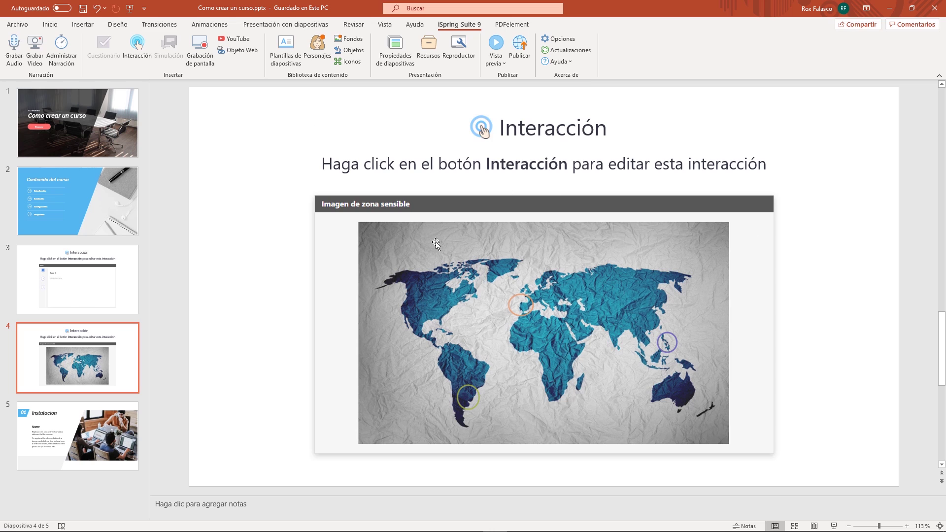
Select the course title slide, slide 1.
left_click(107, 129)
left_click(92, 188)
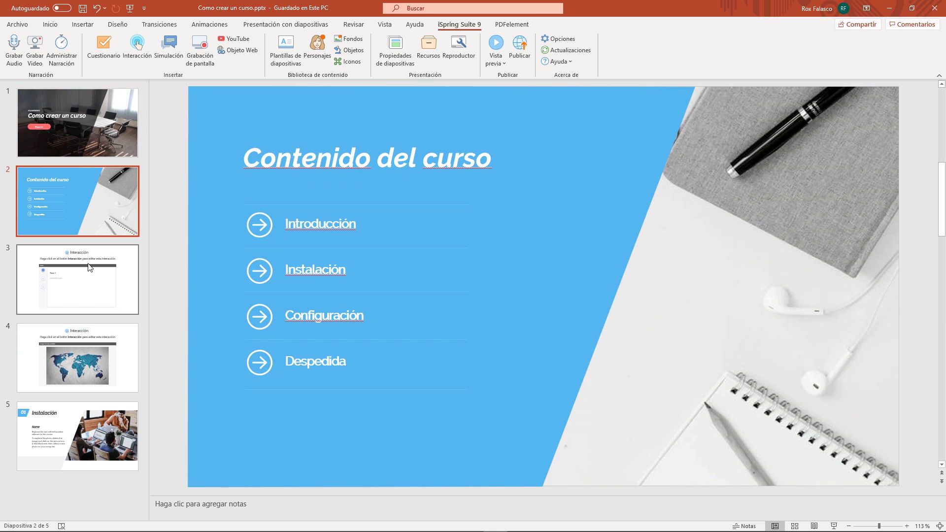
left_click(77, 124)
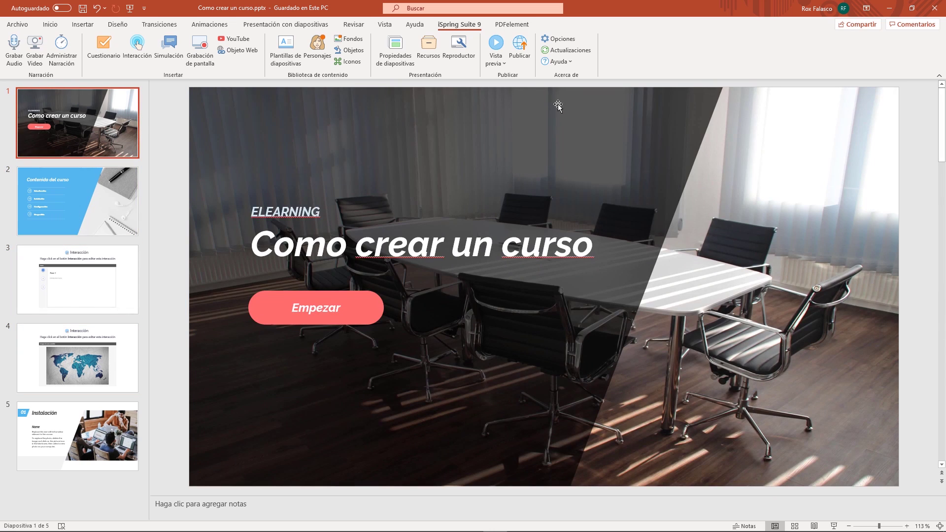
Glance at the Vista previa choices without picking one, then open the Publicar dialog.
left_click(500, 62)
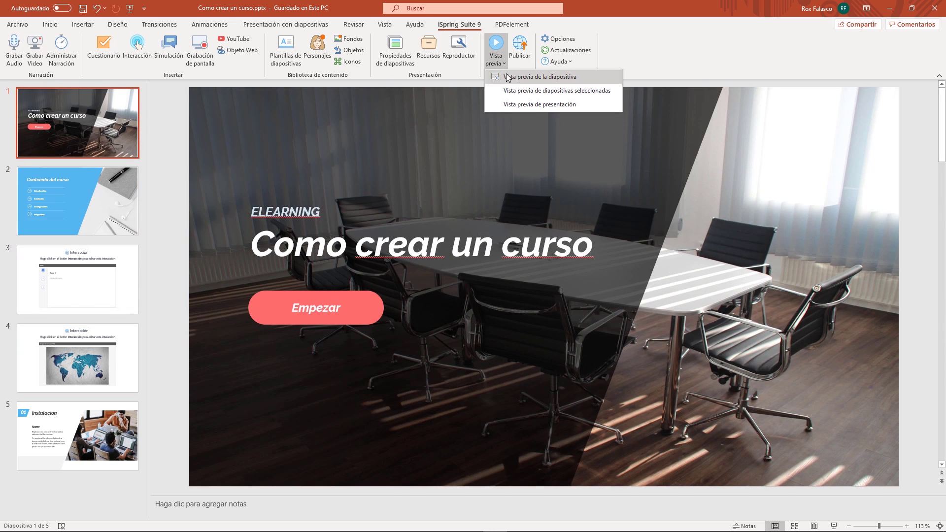
left_click(610, 36)
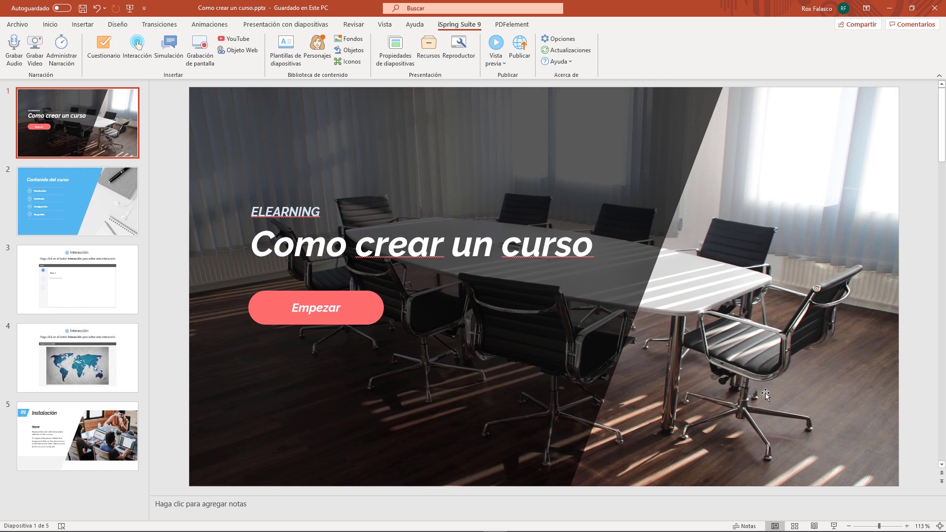
left_click(525, 58)
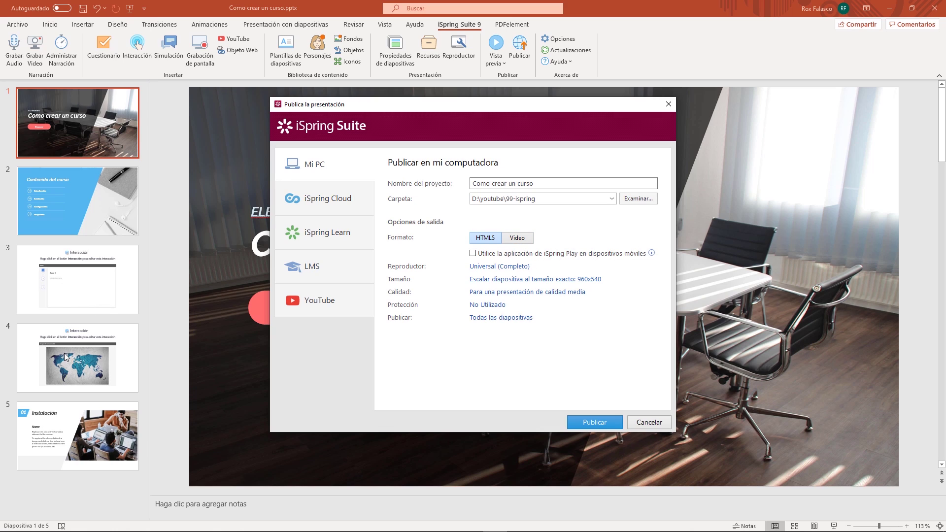
Keep HTML5 as the output format and look at the iSpring Cloud and iSpring Learn options.
left_click(485, 241)
left_click(329, 204)
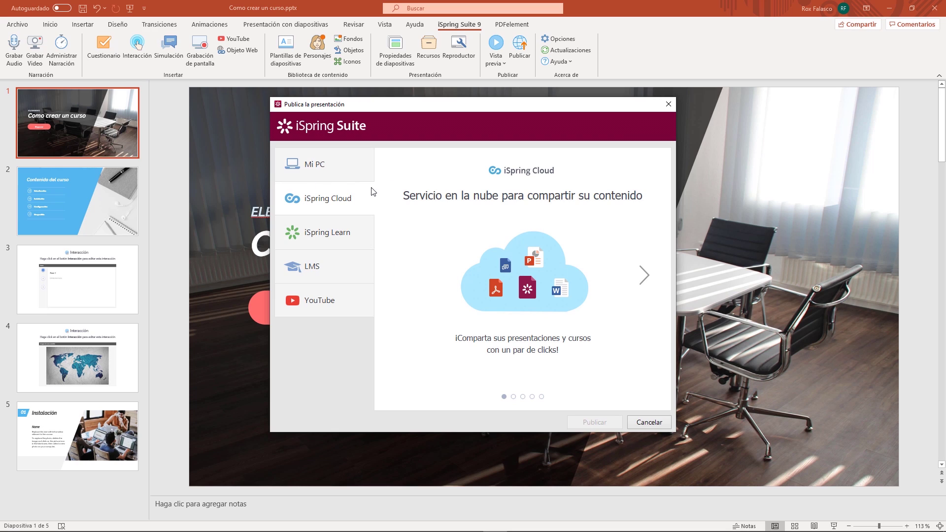
left_click(338, 239)
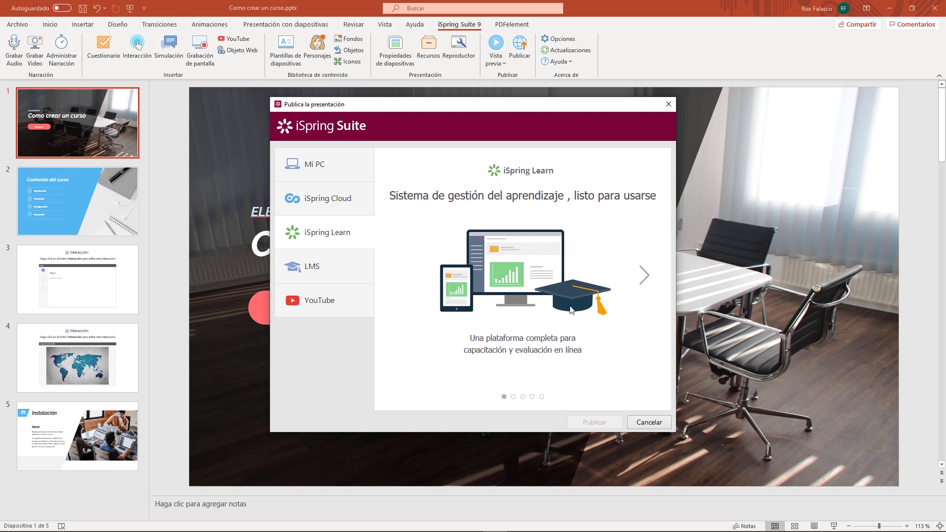
Page through the iSpring Learn feature carousel, then switch to the LMS publishing page.
left_click(645, 276)
left_click(644, 275)
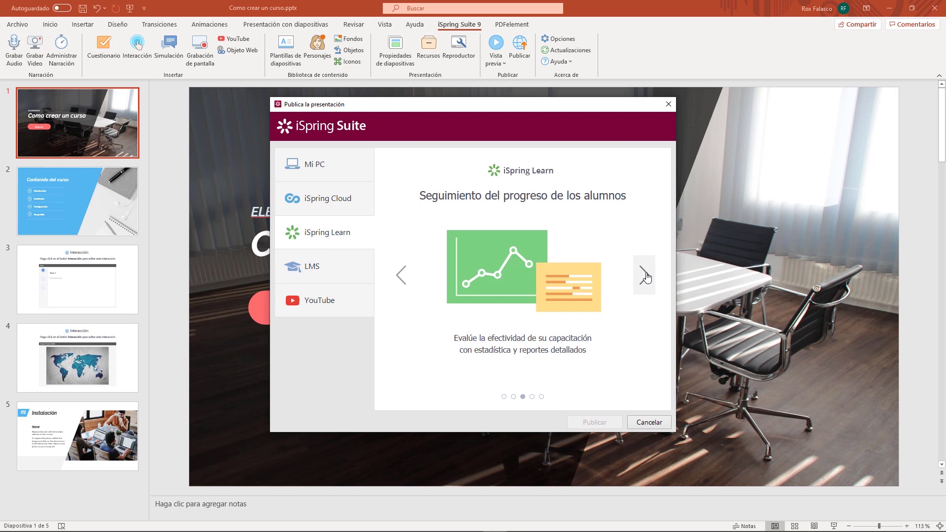
left_click(644, 275)
left_click(644, 275)
left_click(334, 275)
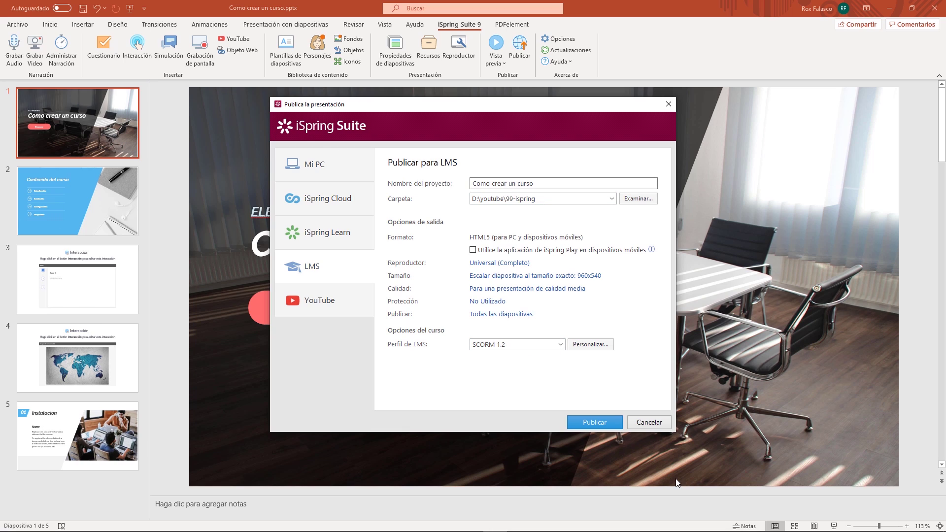
Check the LMS profile list, keeping SCORM 1.2, then look at the YouTube publishing page.
left_click(546, 346)
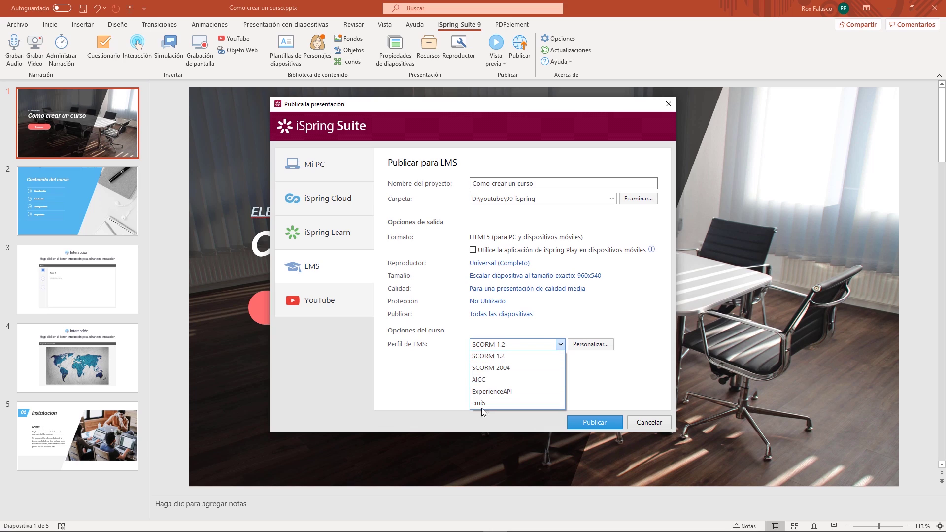
left_click(451, 349)
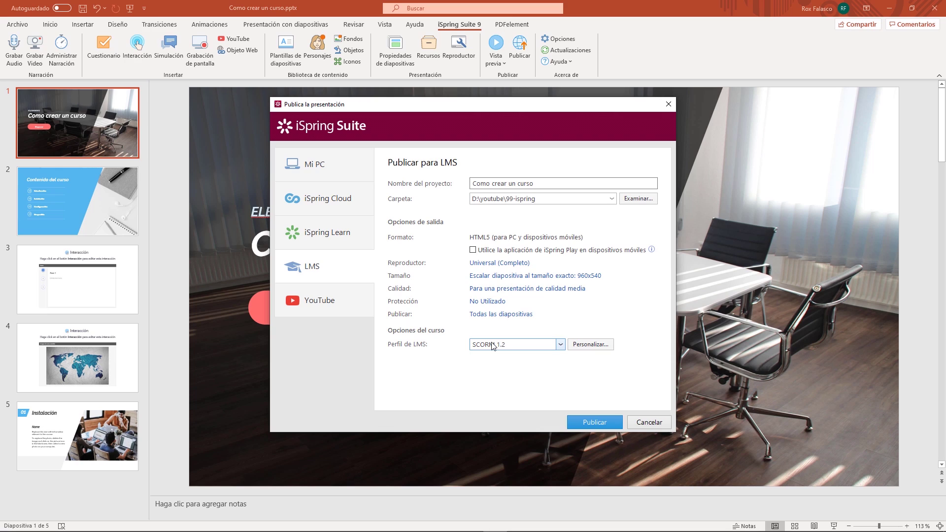
left_click(338, 307)
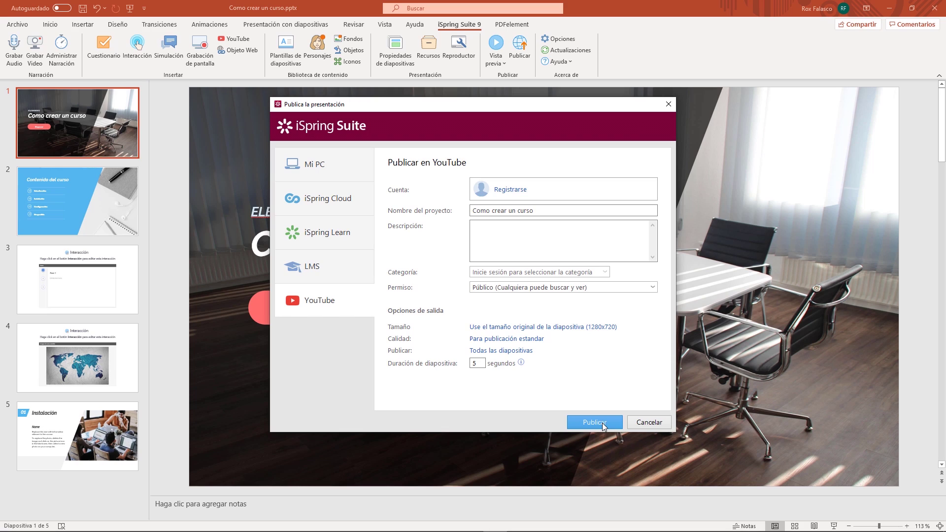
Publish 'Como crear un curso' to Mi PC as HTML5.
left_click(344, 165)
left_click(490, 240)
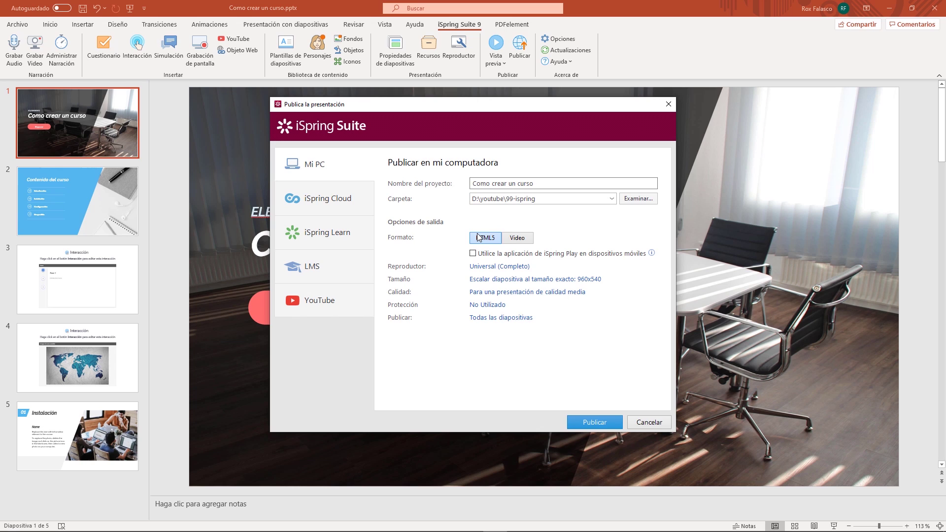
left_click(589, 422)
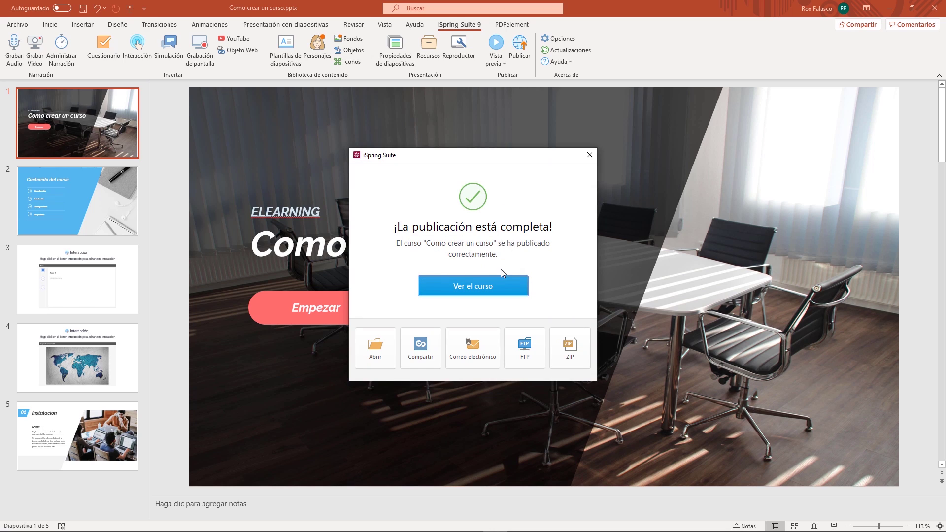
Open the published course in Edge and check its local index.html file path.
left_click(461, 287)
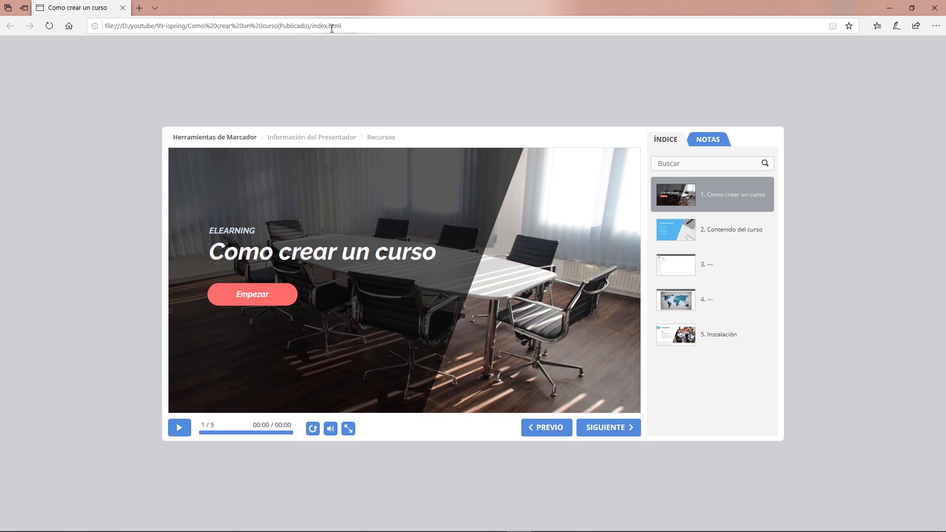
left_click(315, 26)
left_click(343, 24)
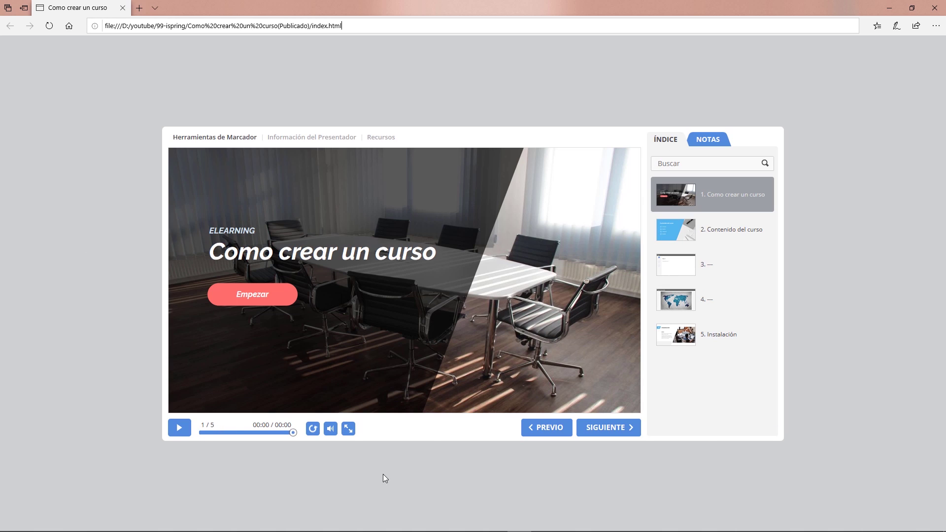
Advance through the content slide and Pasos steps 2 and 3 to the world-map hotspot slide.
left_click(607, 428)
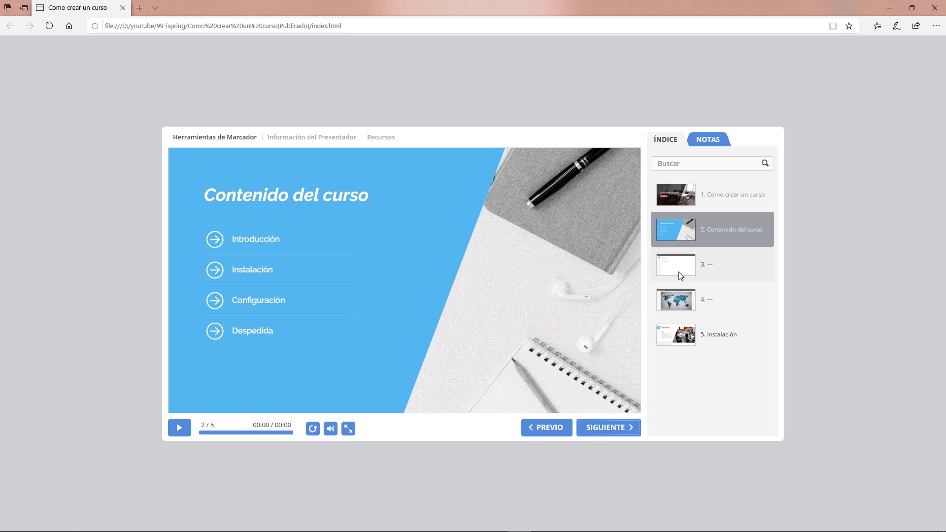
left_click(603, 429)
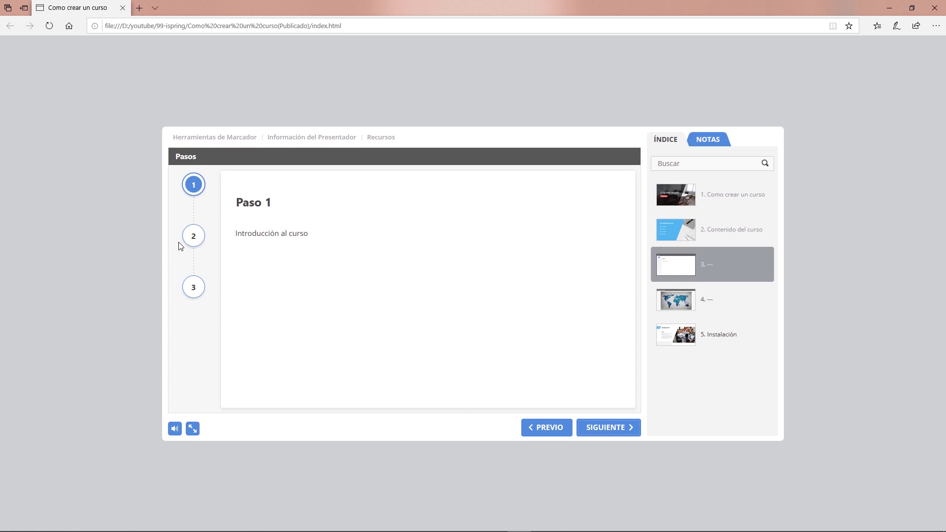
left_click(194, 240)
left_click(194, 287)
left_click(625, 429)
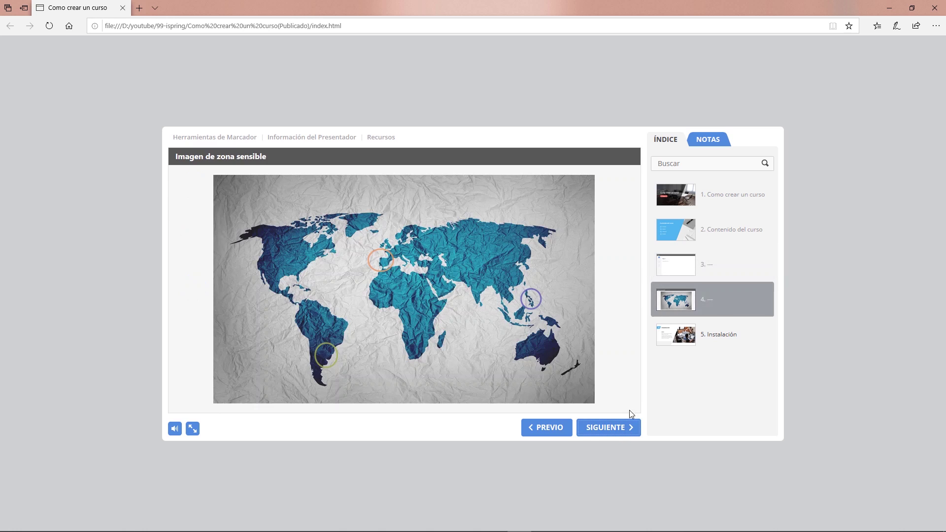
left_click(381, 266)
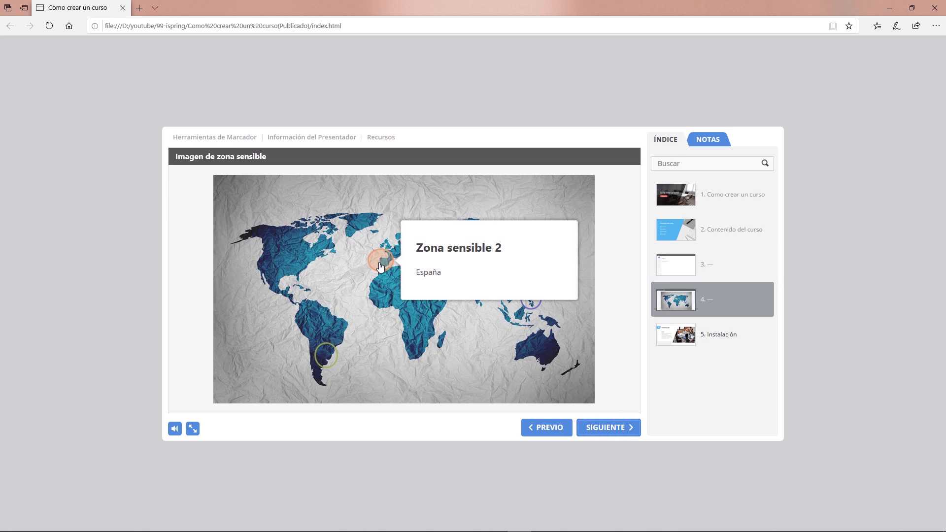
left_click(396, 327)
left_click(609, 429)
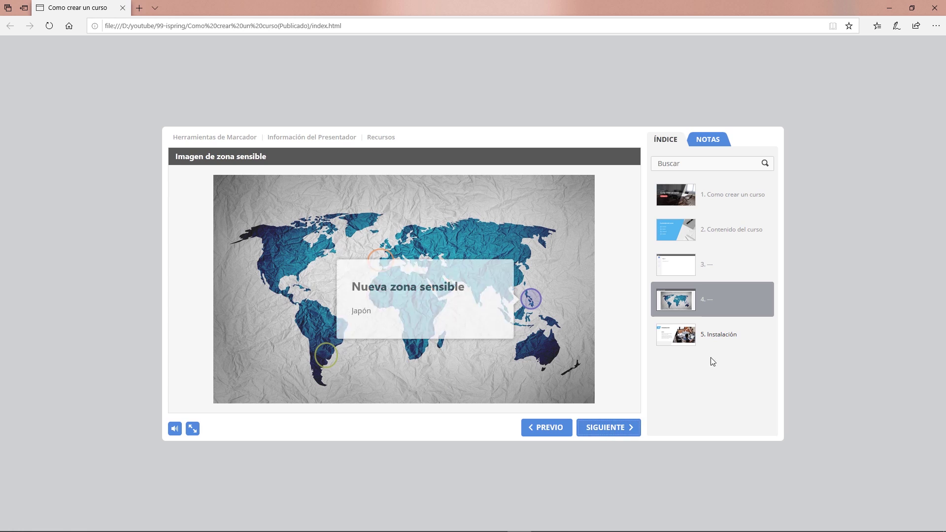
left_click(682, 342)
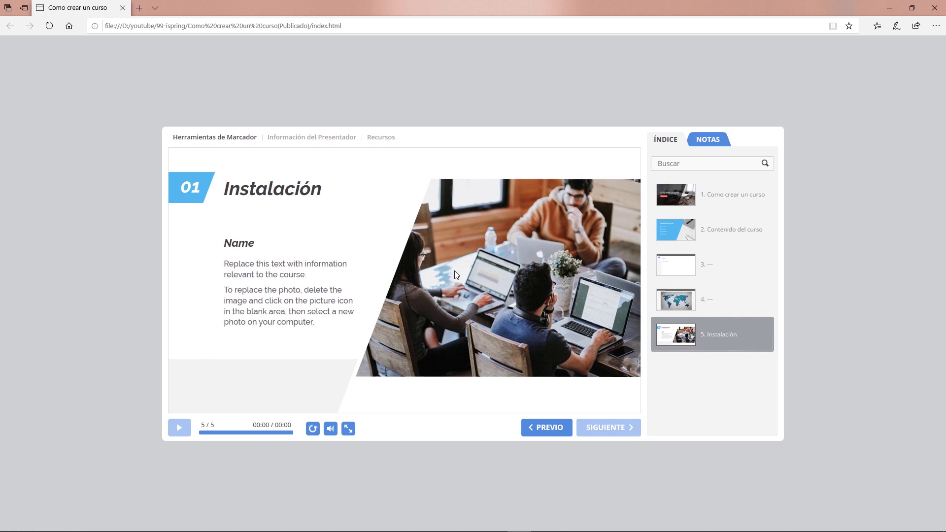
left_click(693, 231)
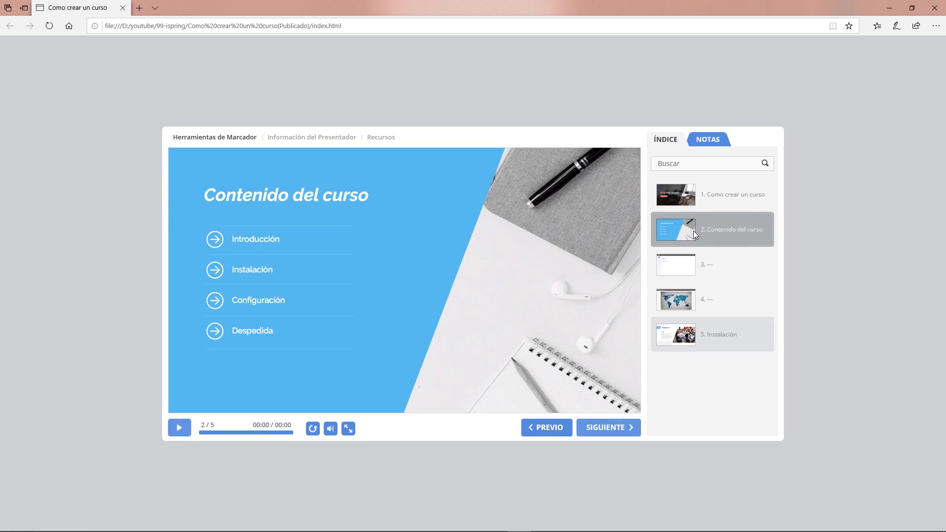
left_click(690, 264)
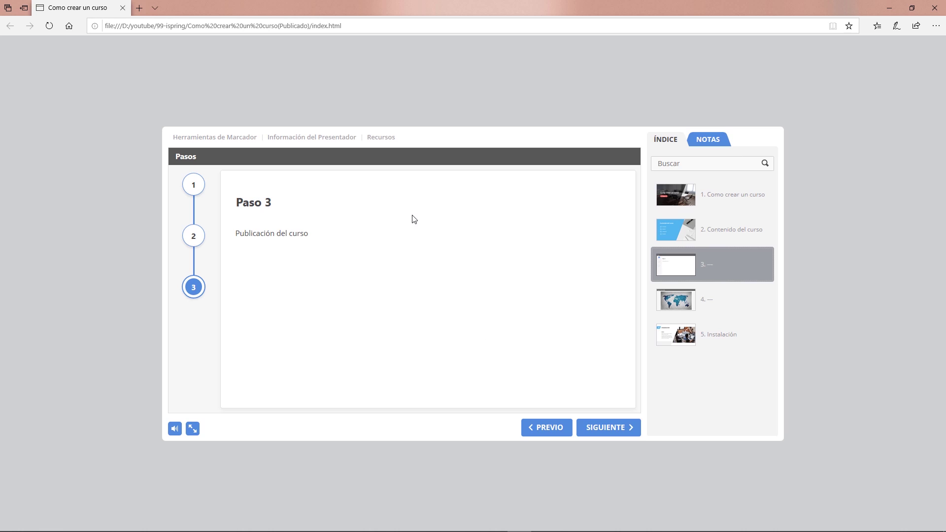
left_click(670, 311)
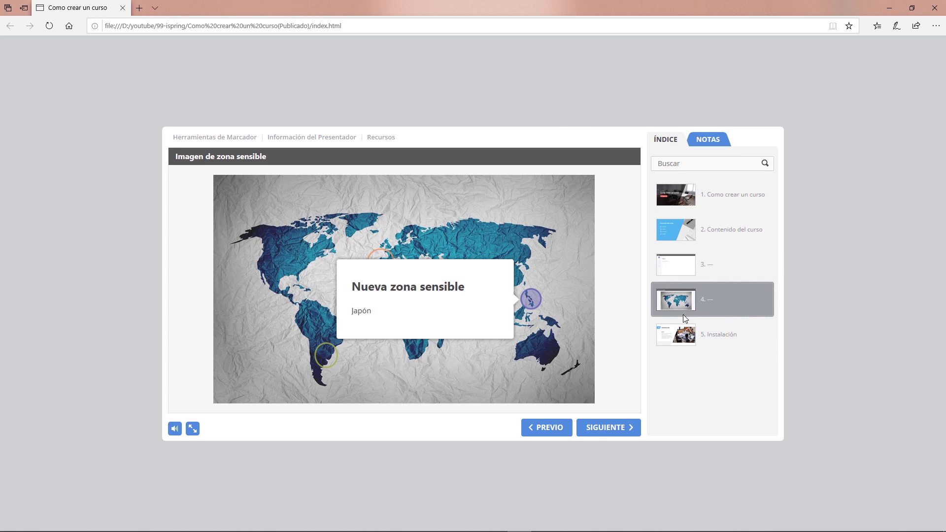
left_click(670, 335)
left_click(692, 222)
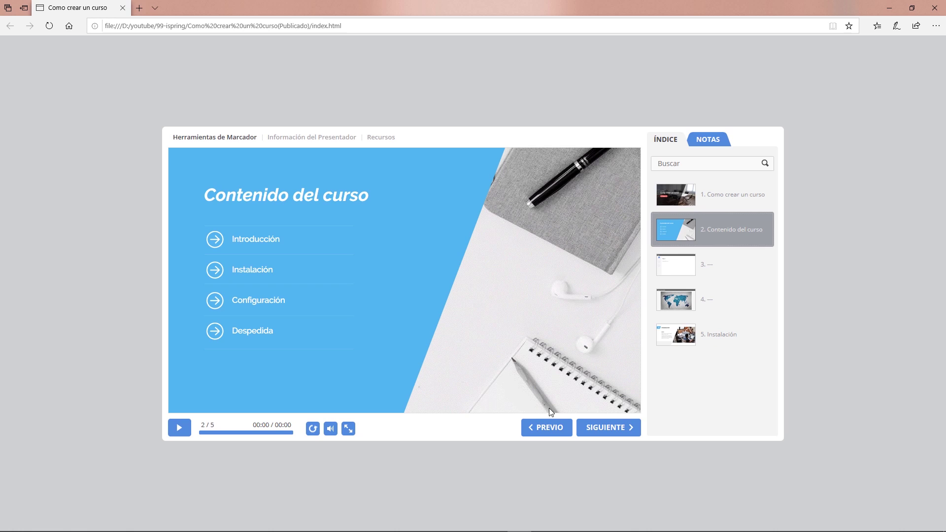
left_click(681, 273)
left_click(692, 293)
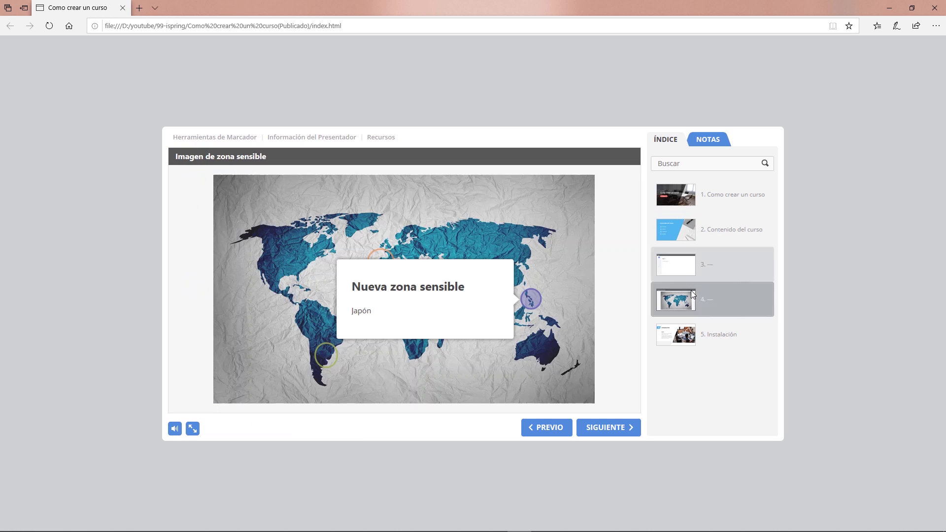
left_click(545, 247)
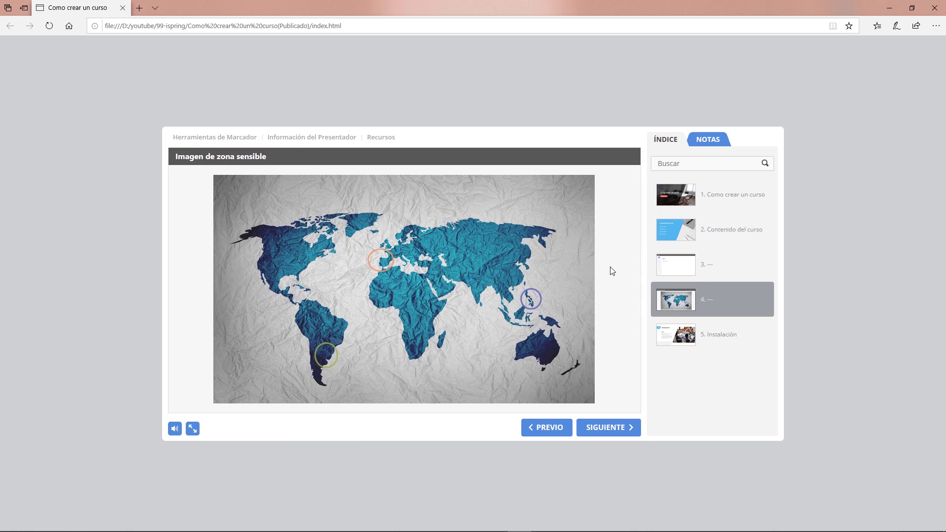